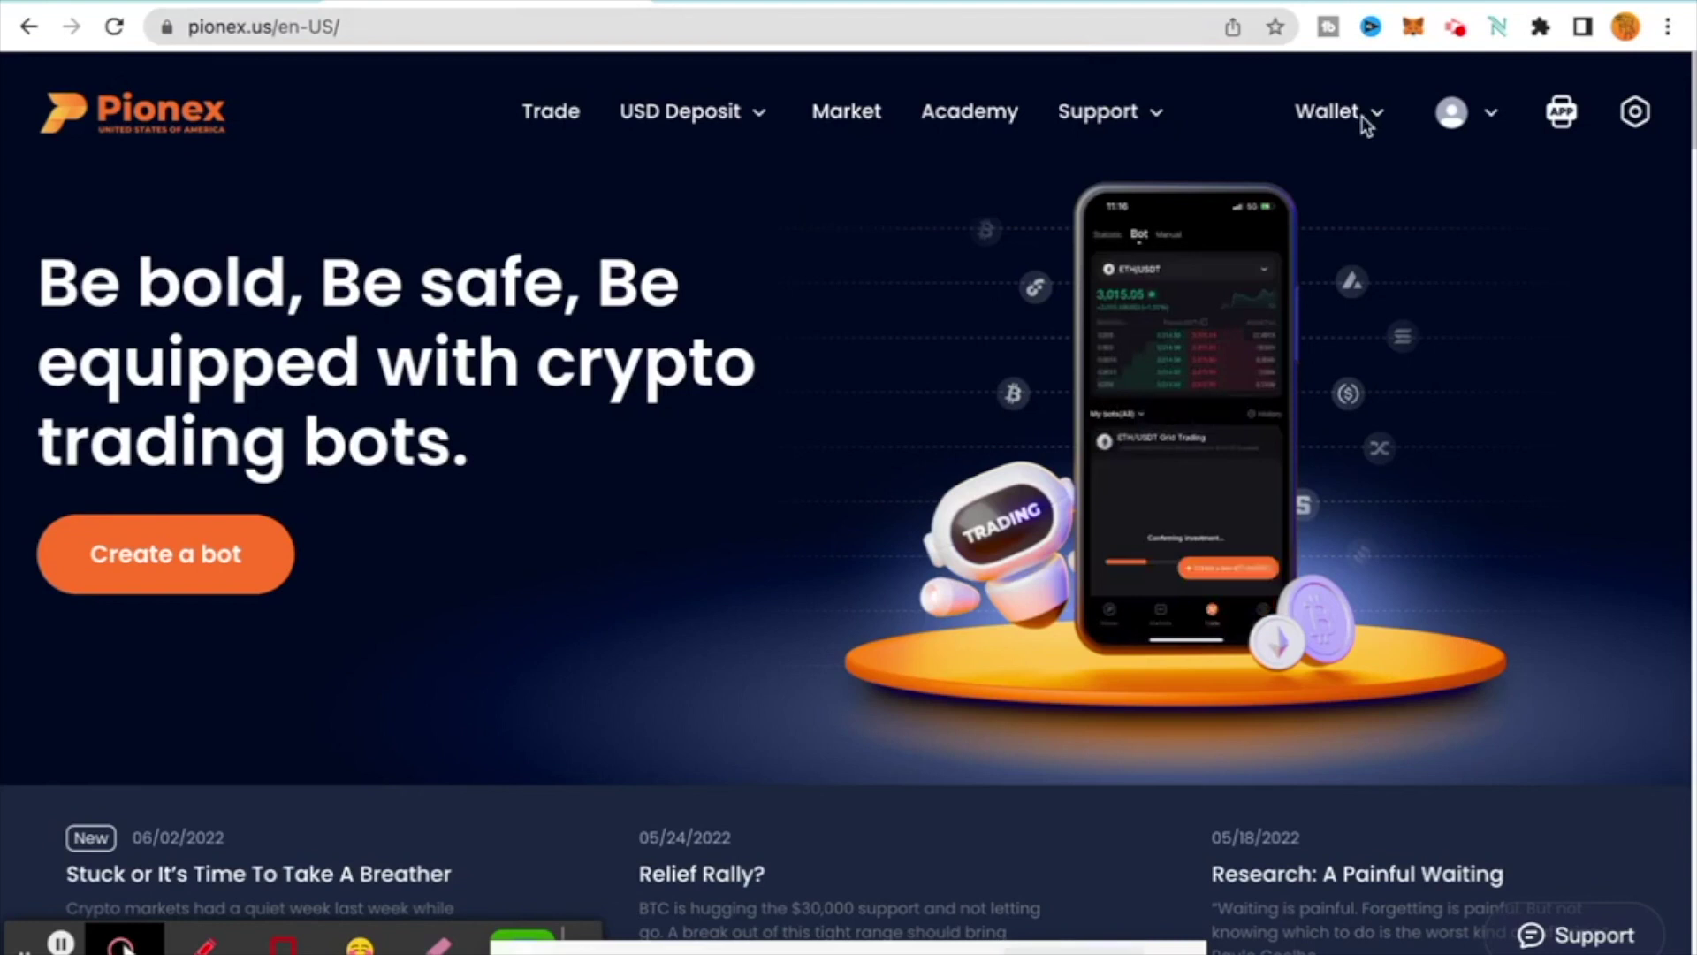
Open the Pionex US USDT deposit page from the Wallet menu
{"action": "mouse_move", "coordinate": [1336, 115]}
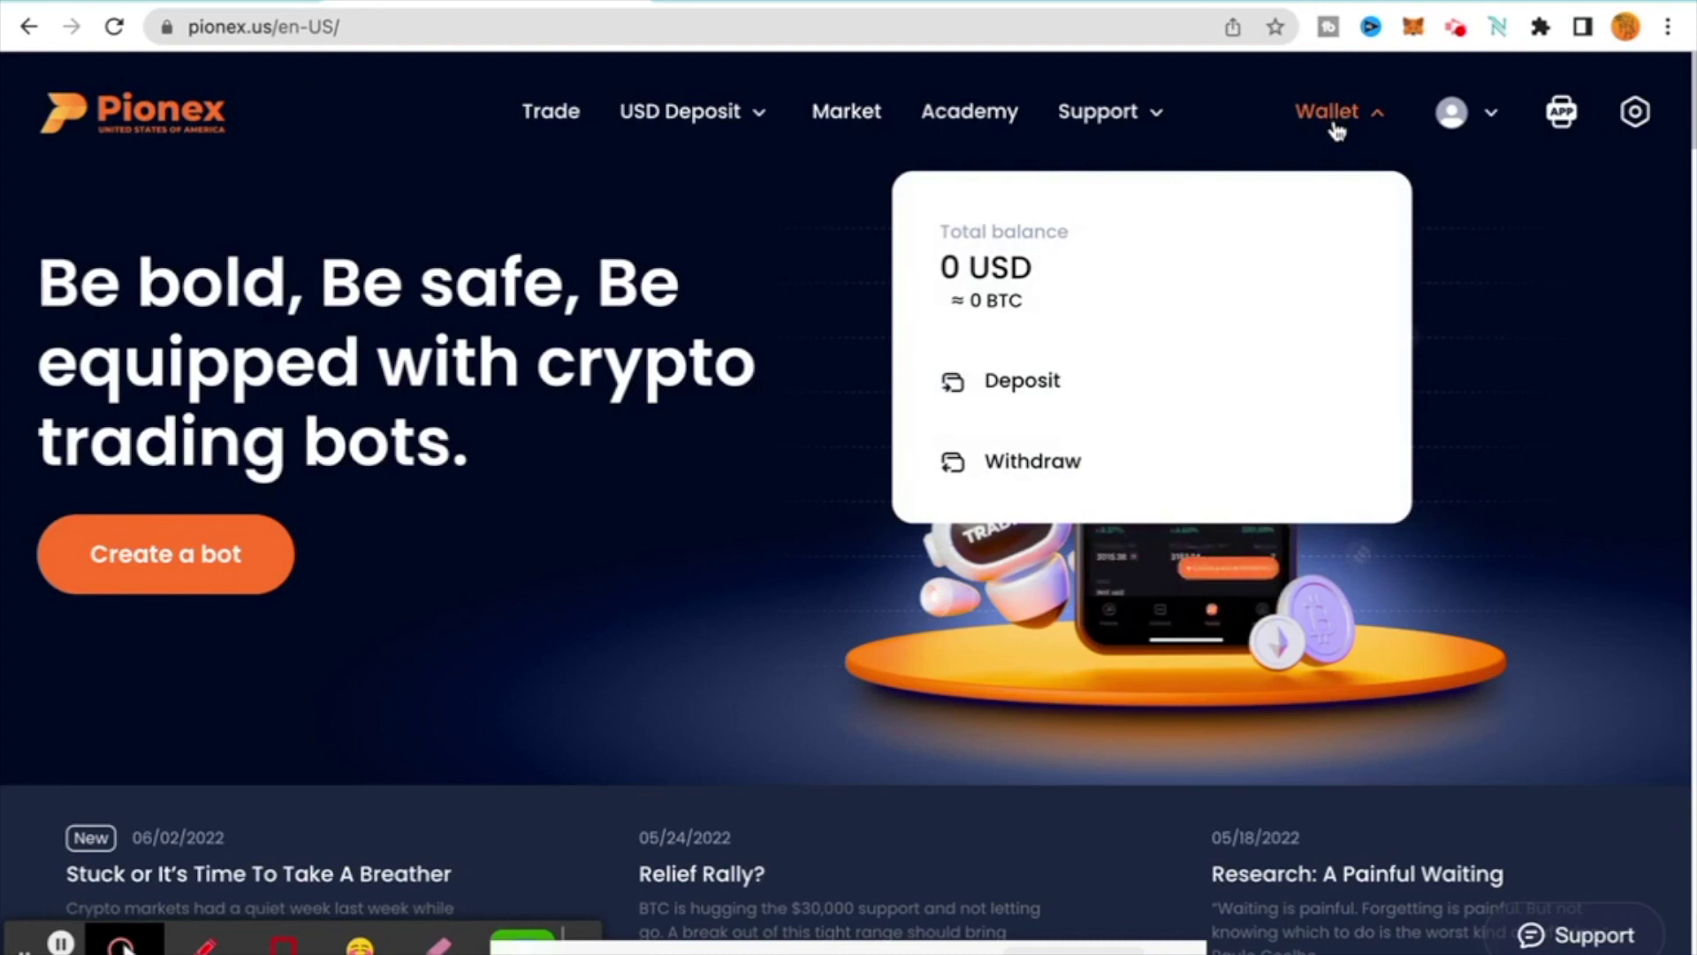
{"action": "left_click", "coordinate": [1052, 387]}
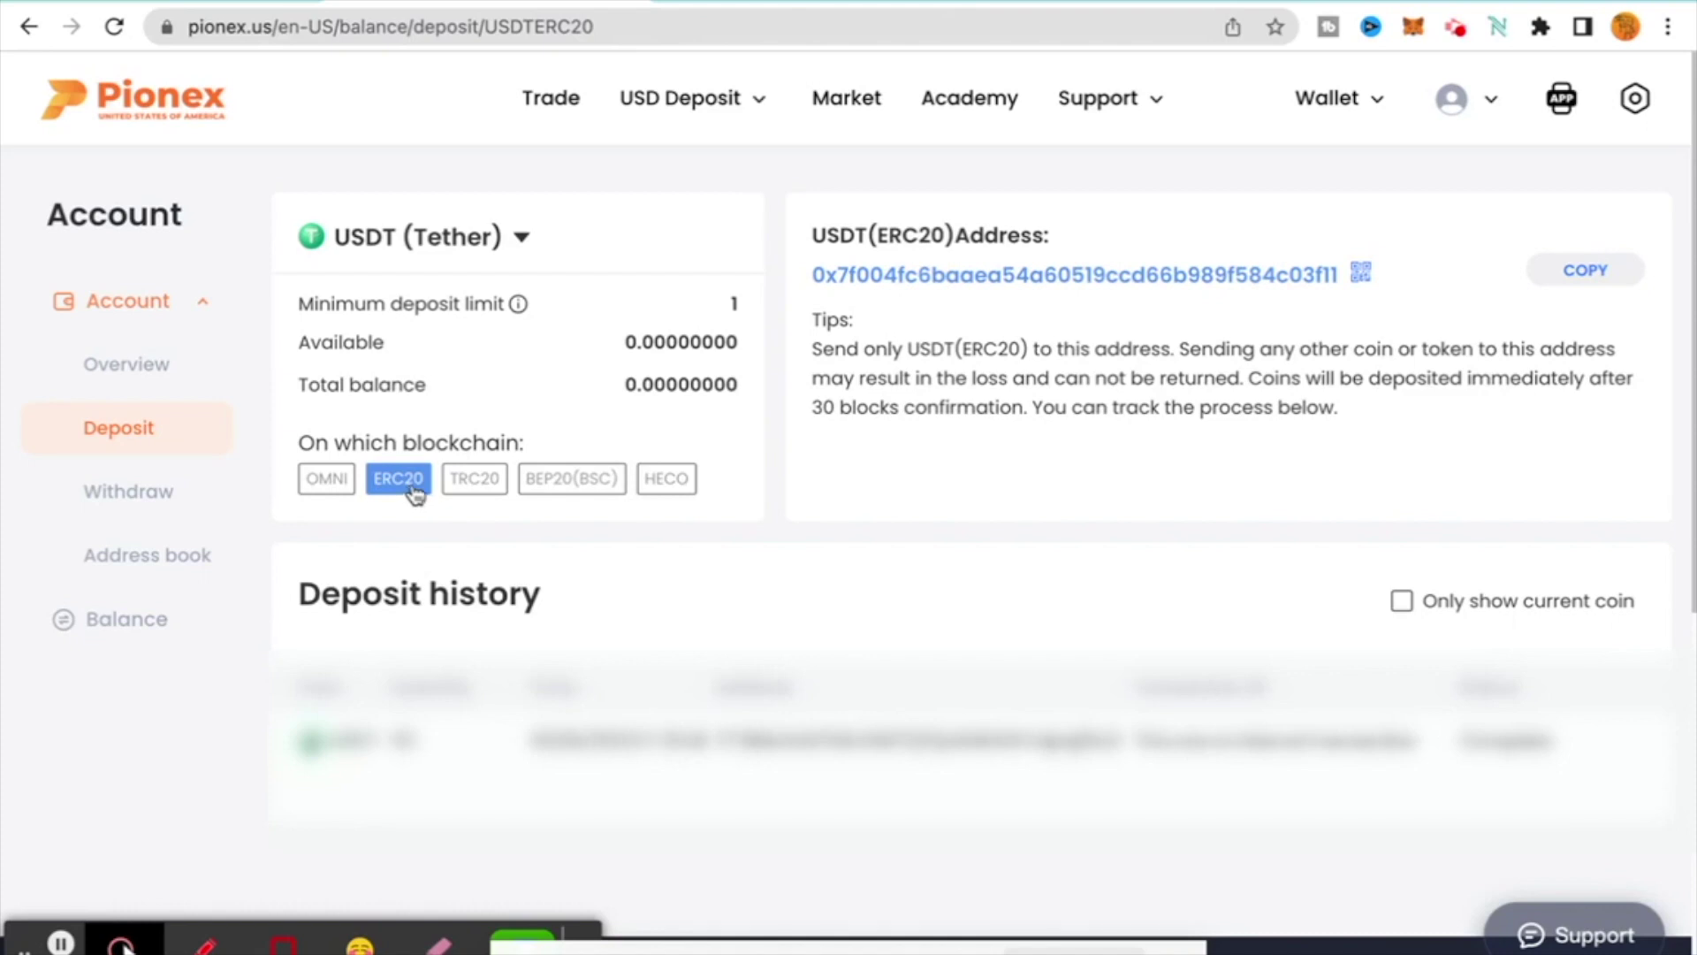
Switch the deposit network to TRC20, copy the USDT address, and go to pionex.com
{"action": "left_click", "coordinate": [485, 492]}
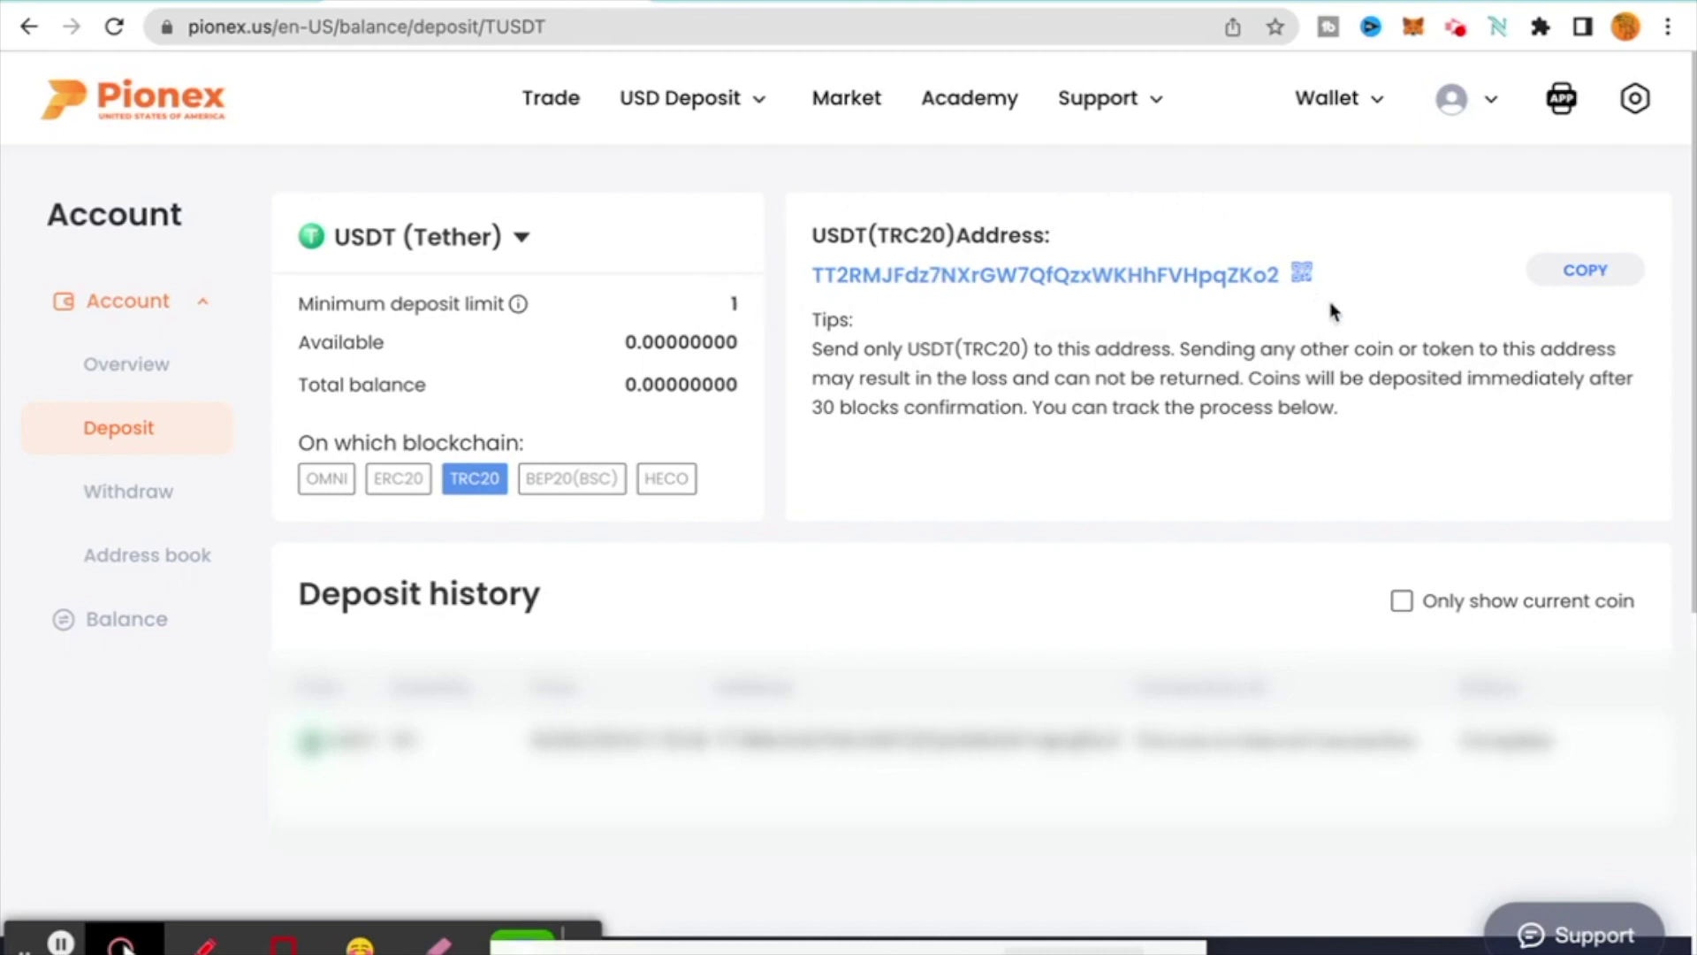
{"action": "left_click", "coordinate": [1591, 274]}
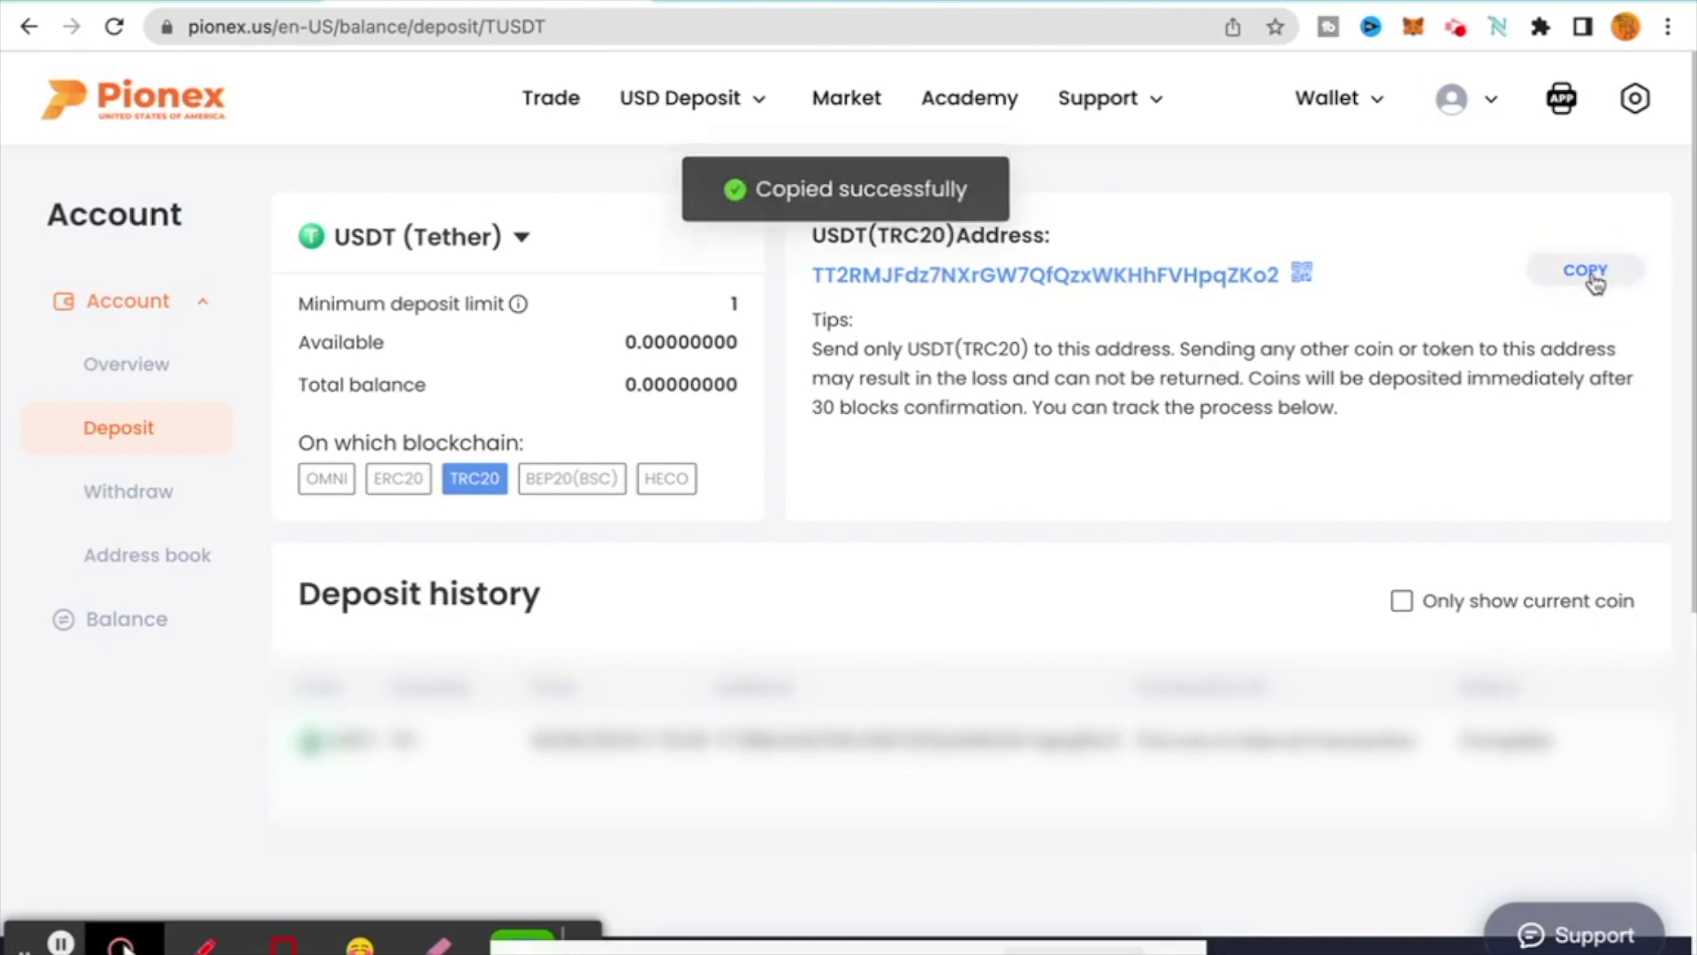
{"action": "left_click", "coordinate": [530, 80]}
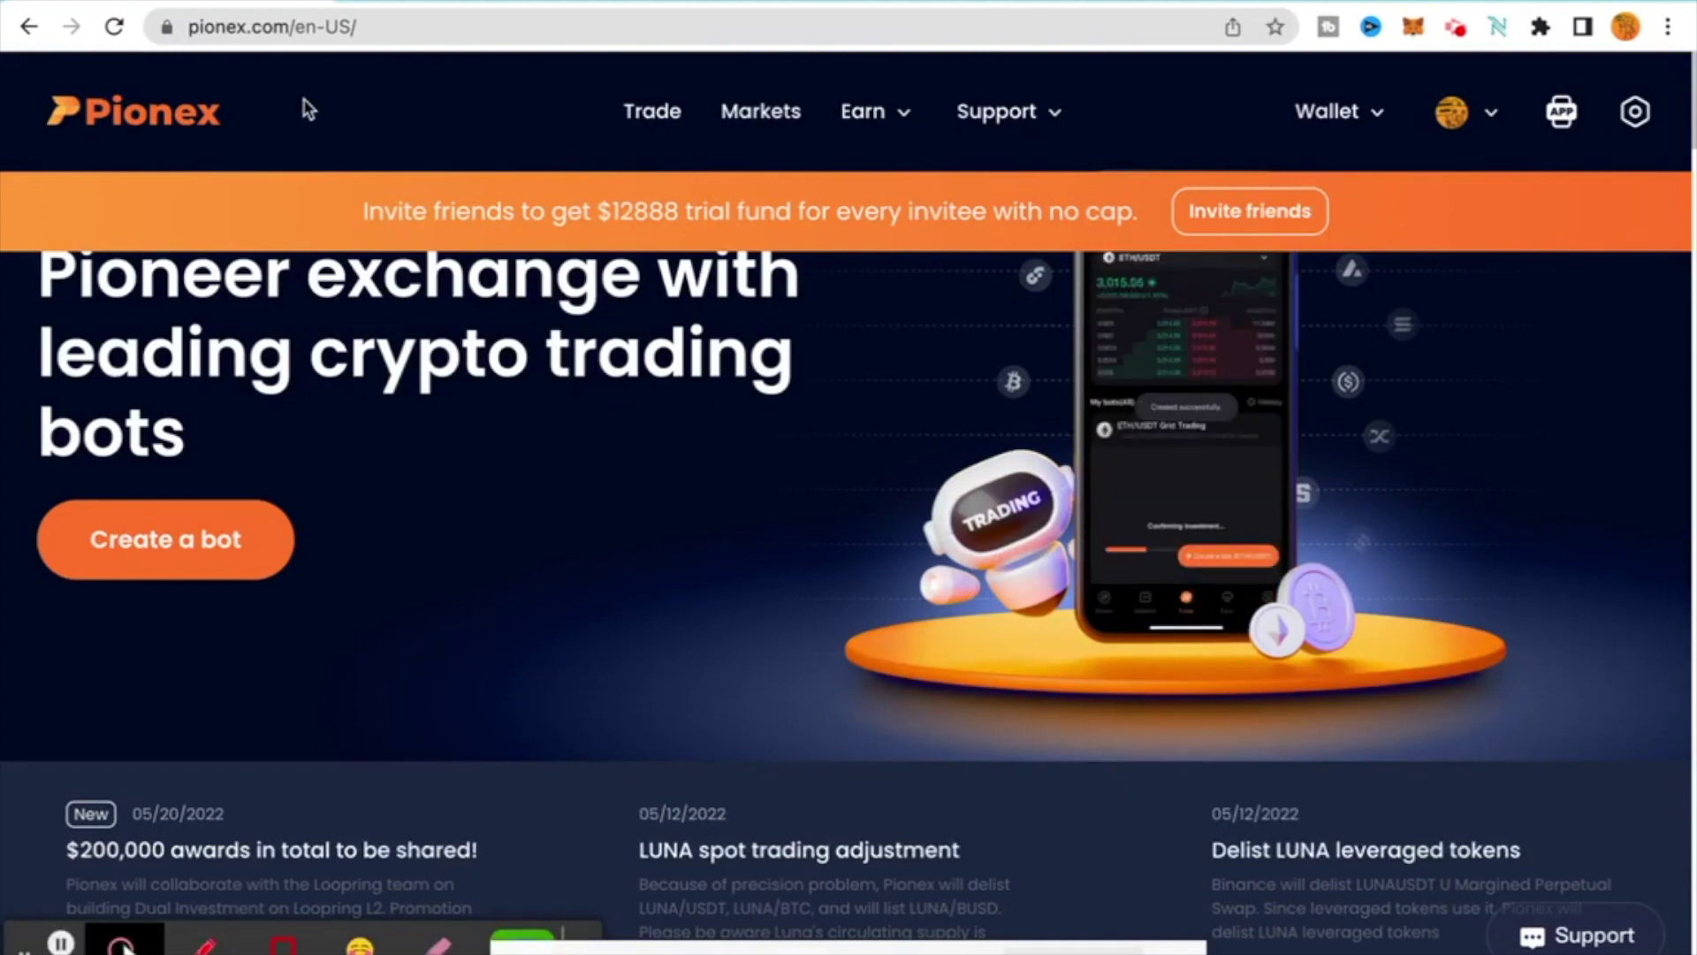
Open the Pionex global USDT withdrawal page, showing 101.00642856 USDT available on TRC20
{"action": "mouse_move", "coordinate": [1345, 128]}
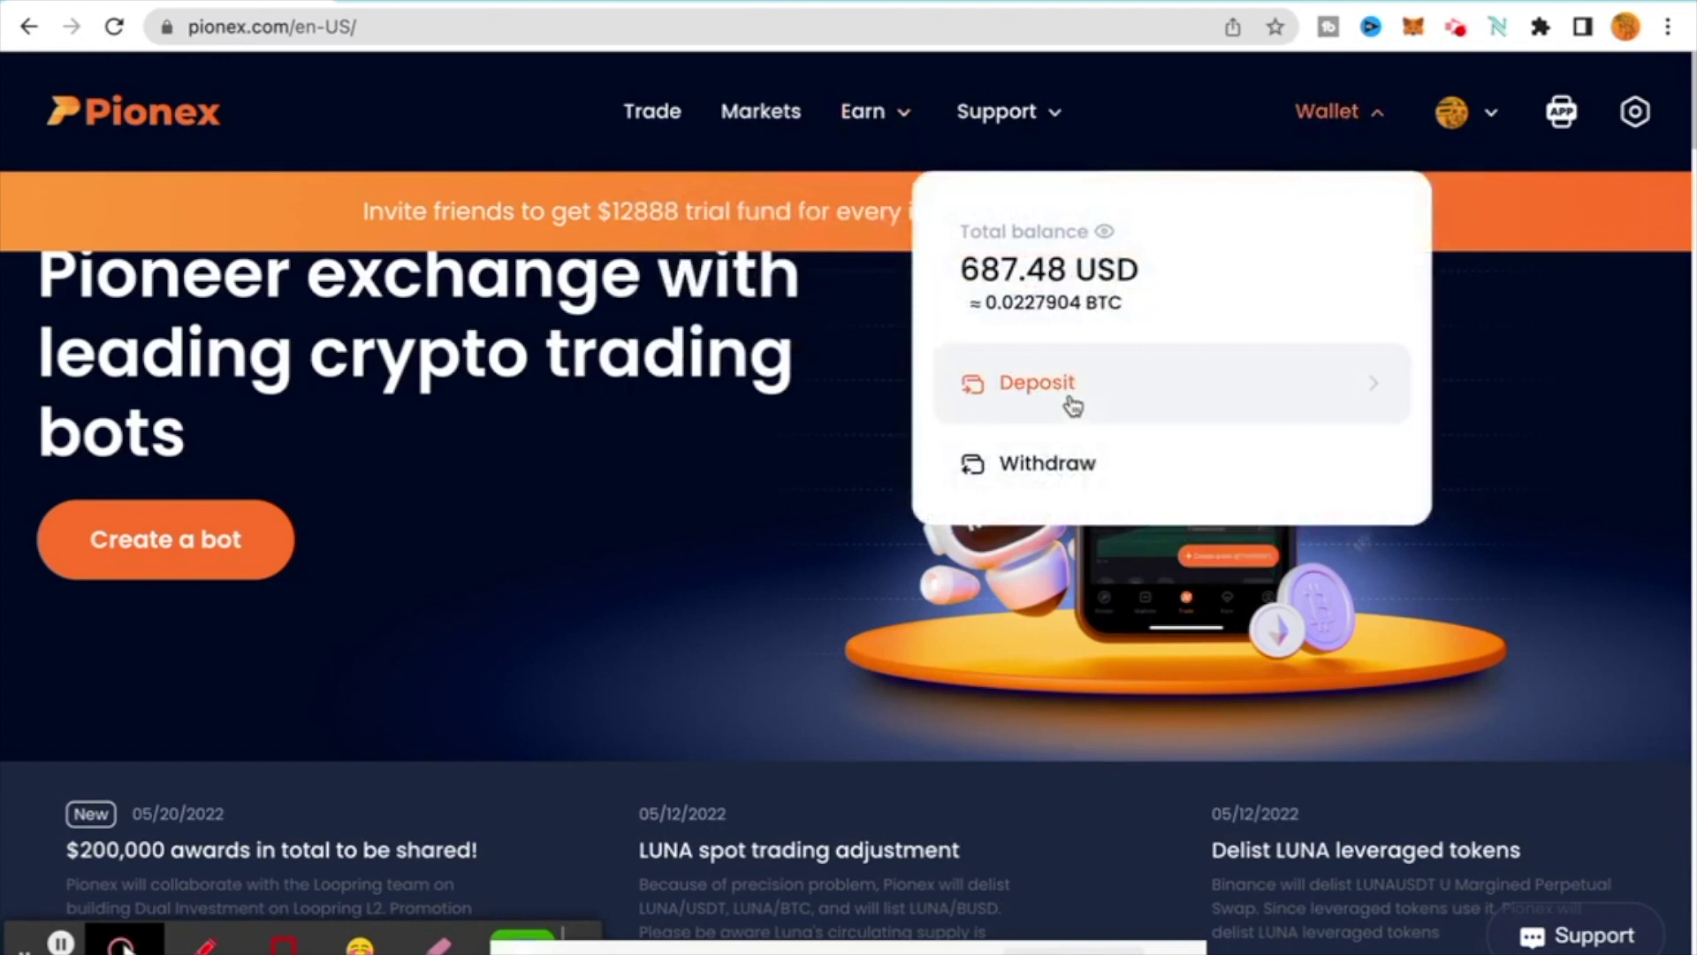
{"action": "left_click", "coordinate": [1066, 464]}
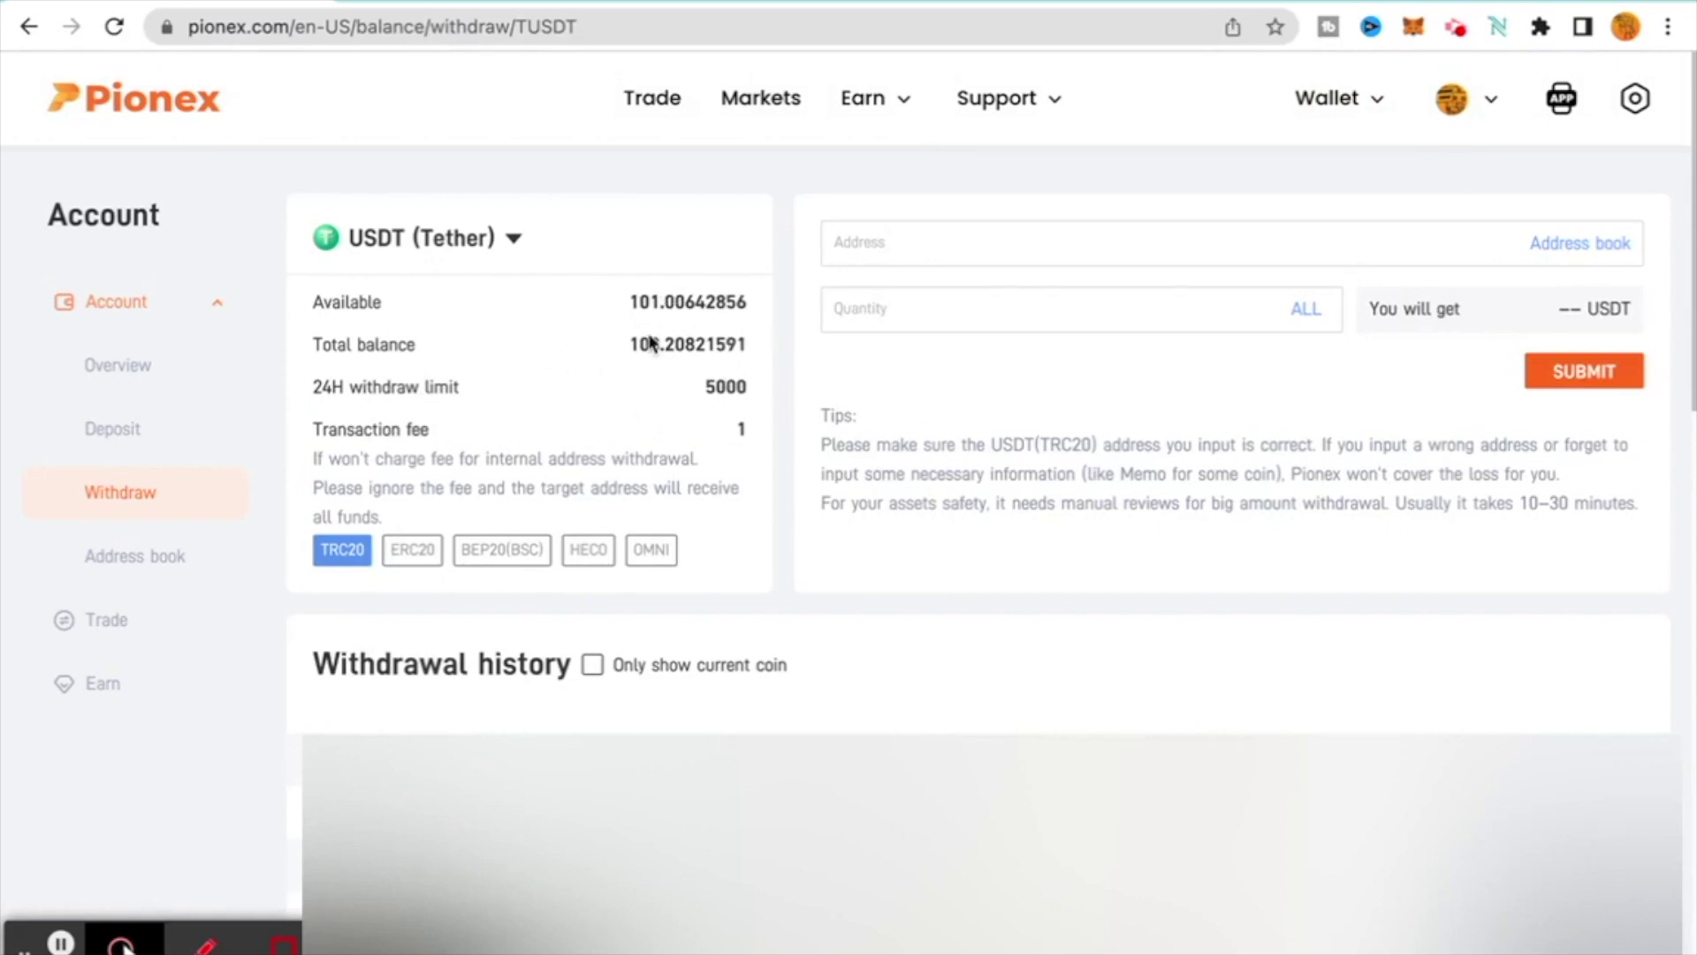
Paste the copied TRC20 deposit address and enter a withdrawal quantity of 101
{"action": "left_click", "coordinate": [959, 242]}
{"action": "key", "text": "ctrl+v"}
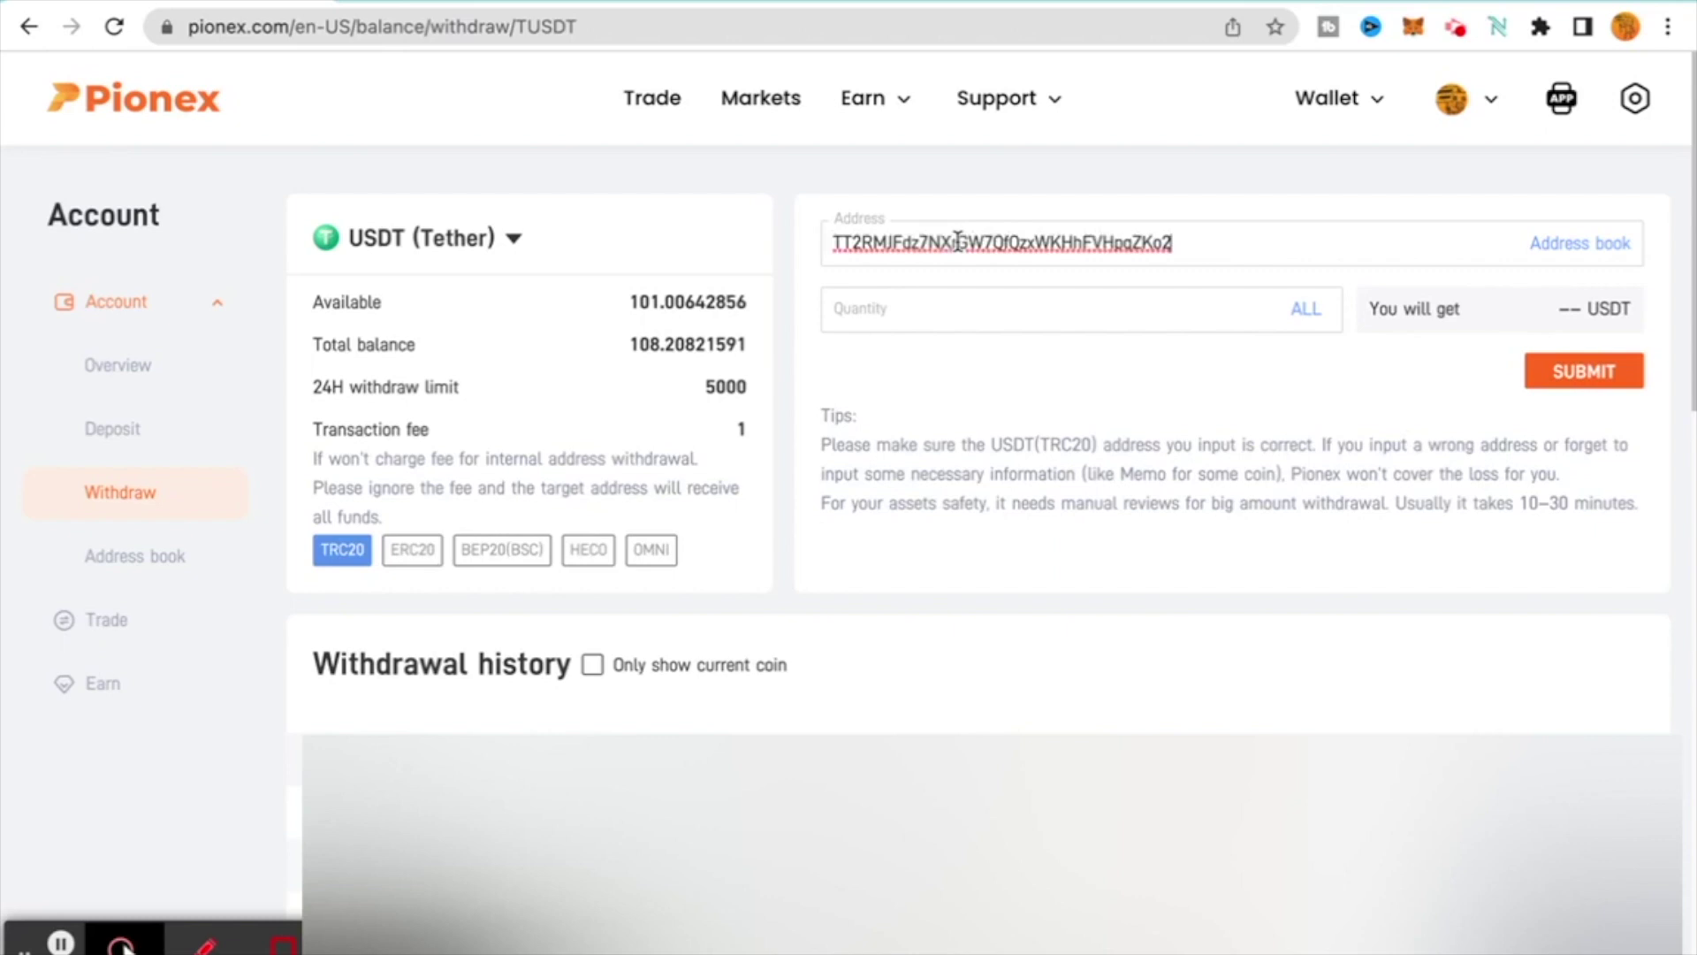
{"action": "left_click", "coordinate": [1123, 422]}
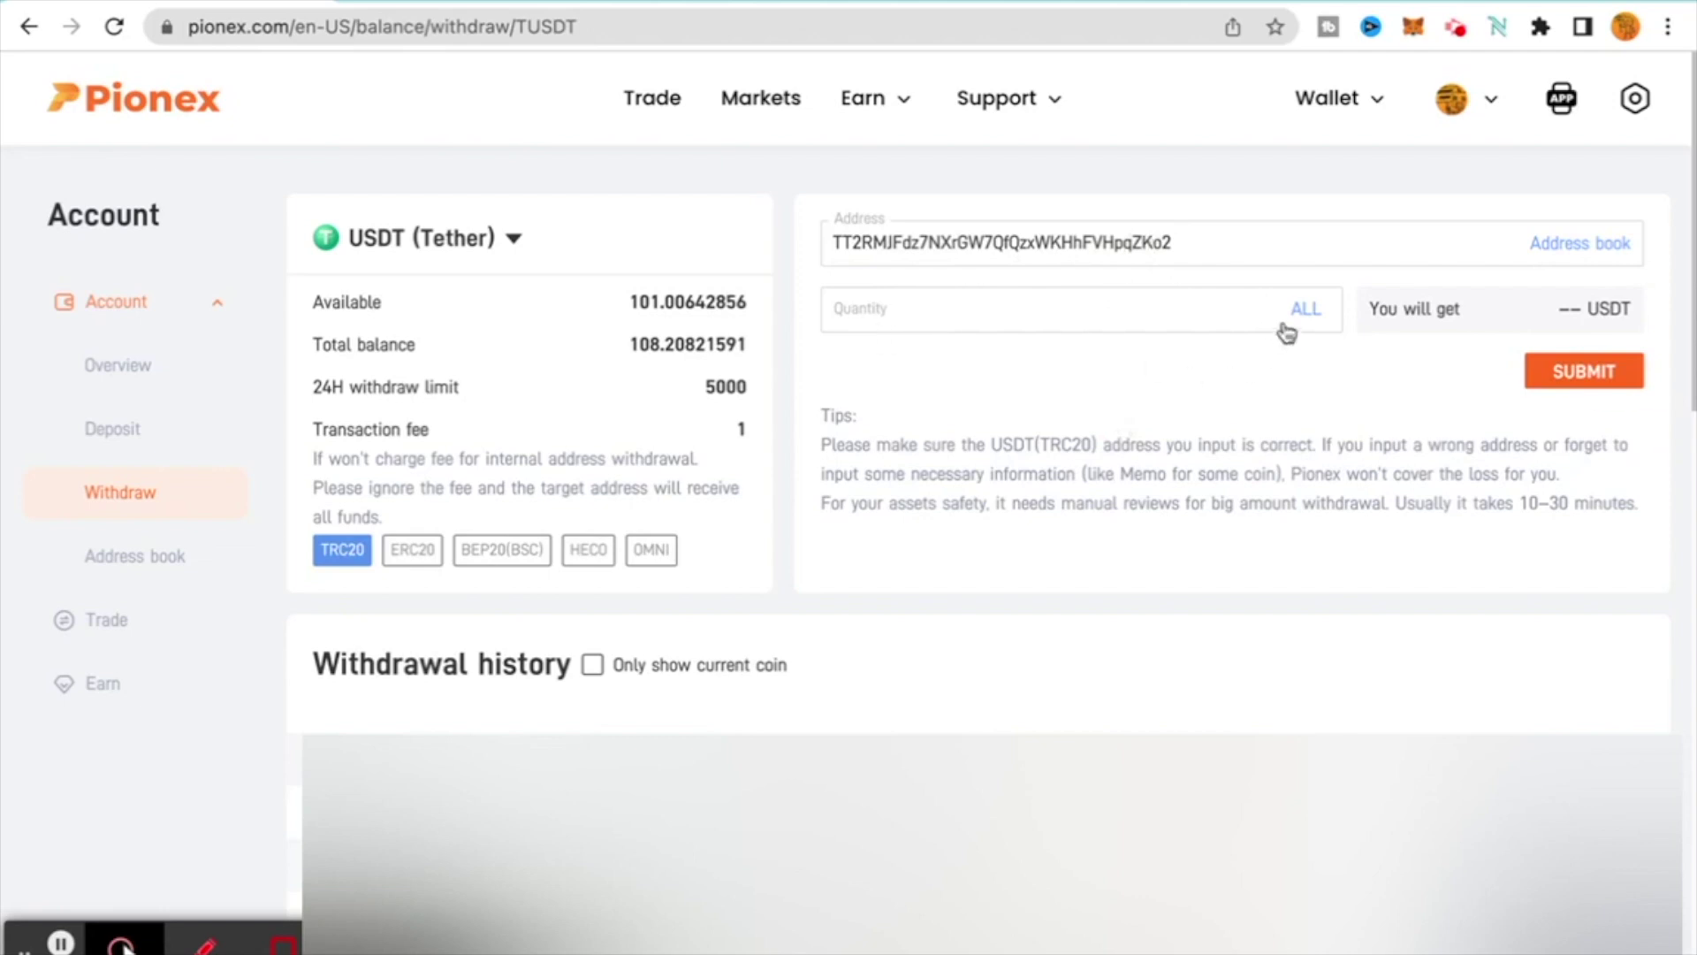
{"action": "left_click", "coordinate": [1117, 310]}
{"action": "type", "text": "1"}
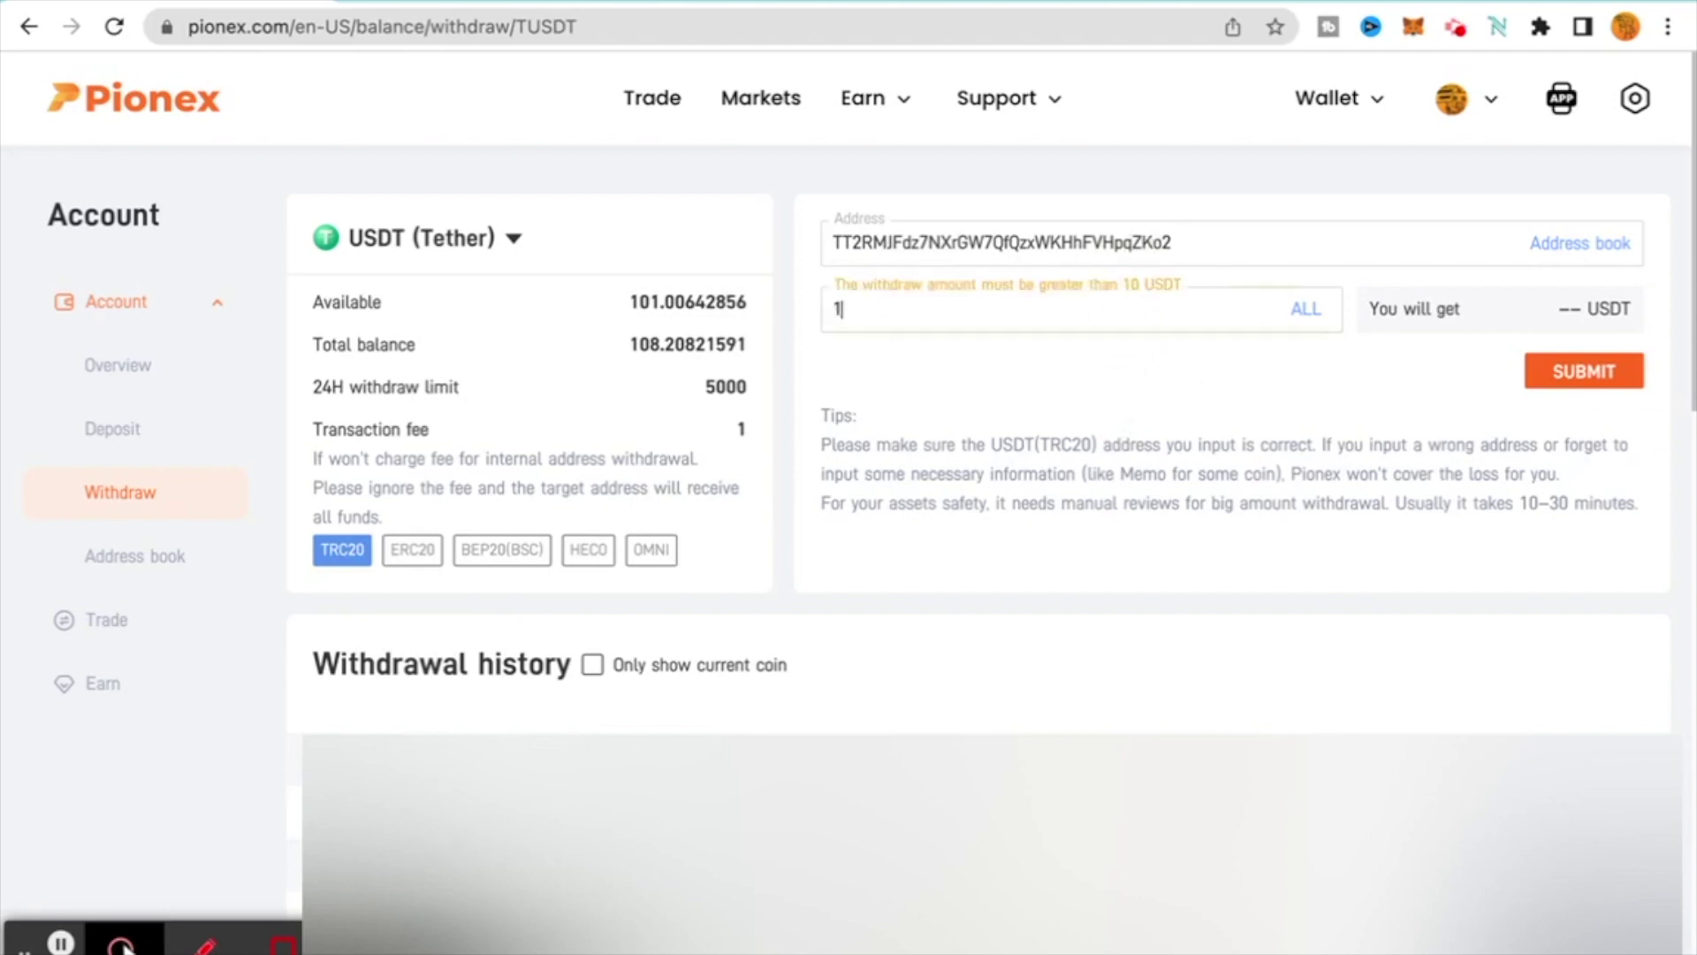
{"action": "type", "text": "01"}
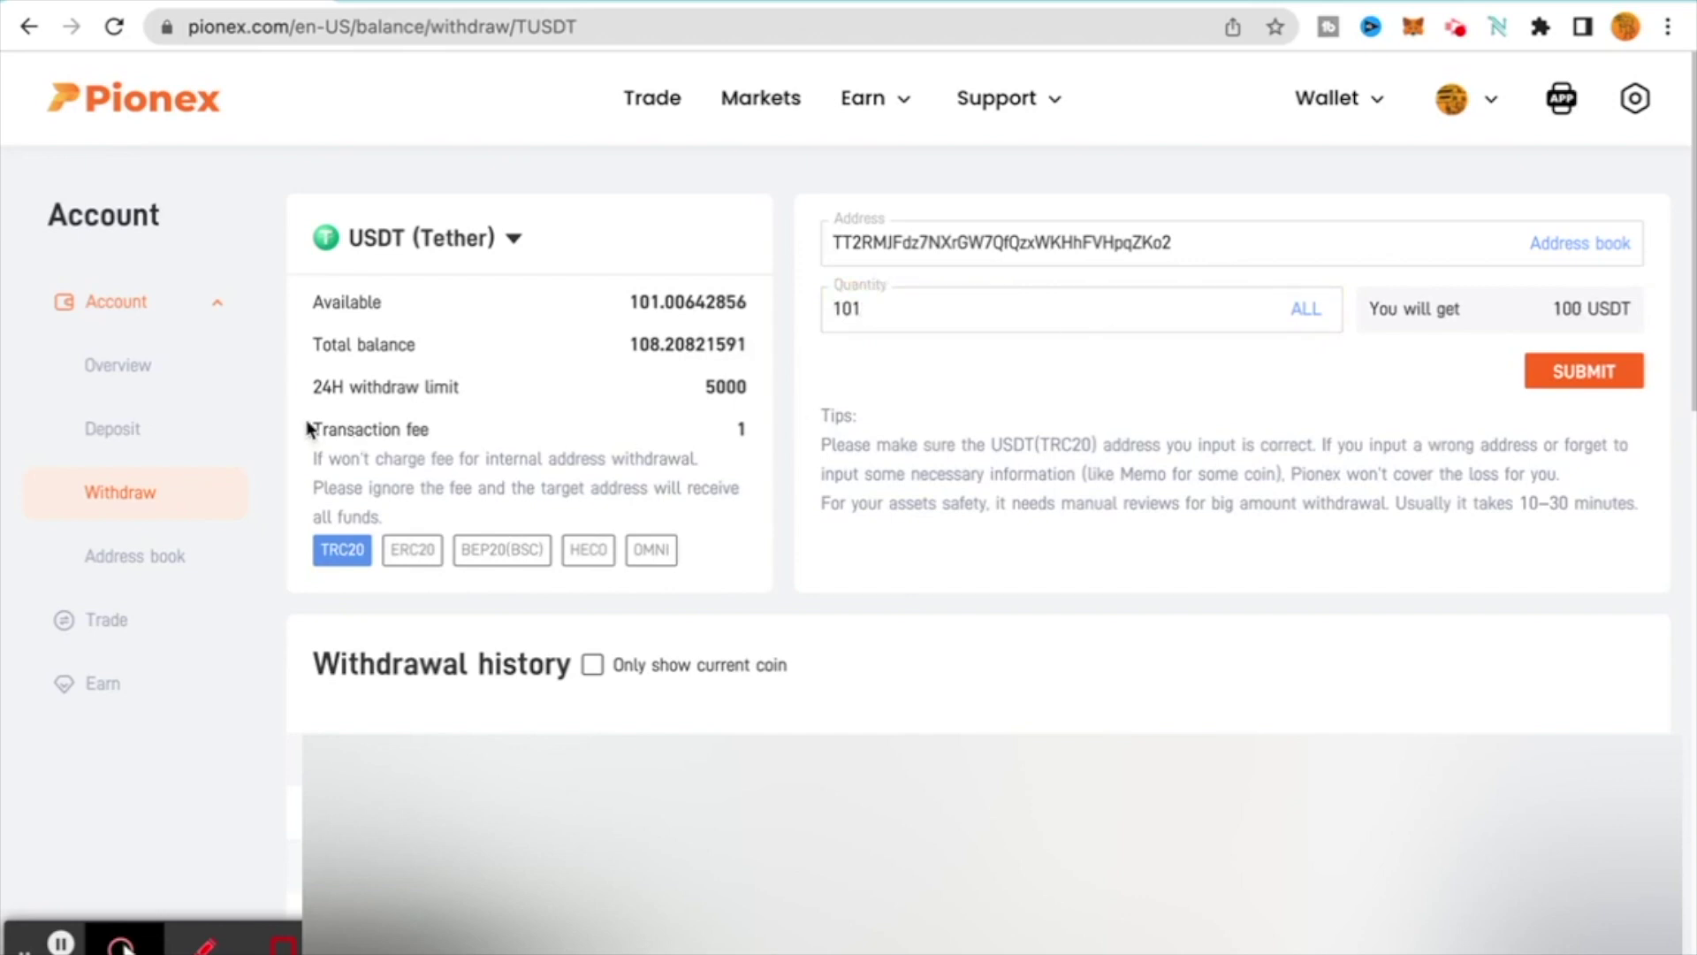
Highlight the 1 USDT transaction fee and the 100 USDT to be received
{"action": "left_click_drag", "start_coordinate": [307, 429], "coordinate": [781, 437]}
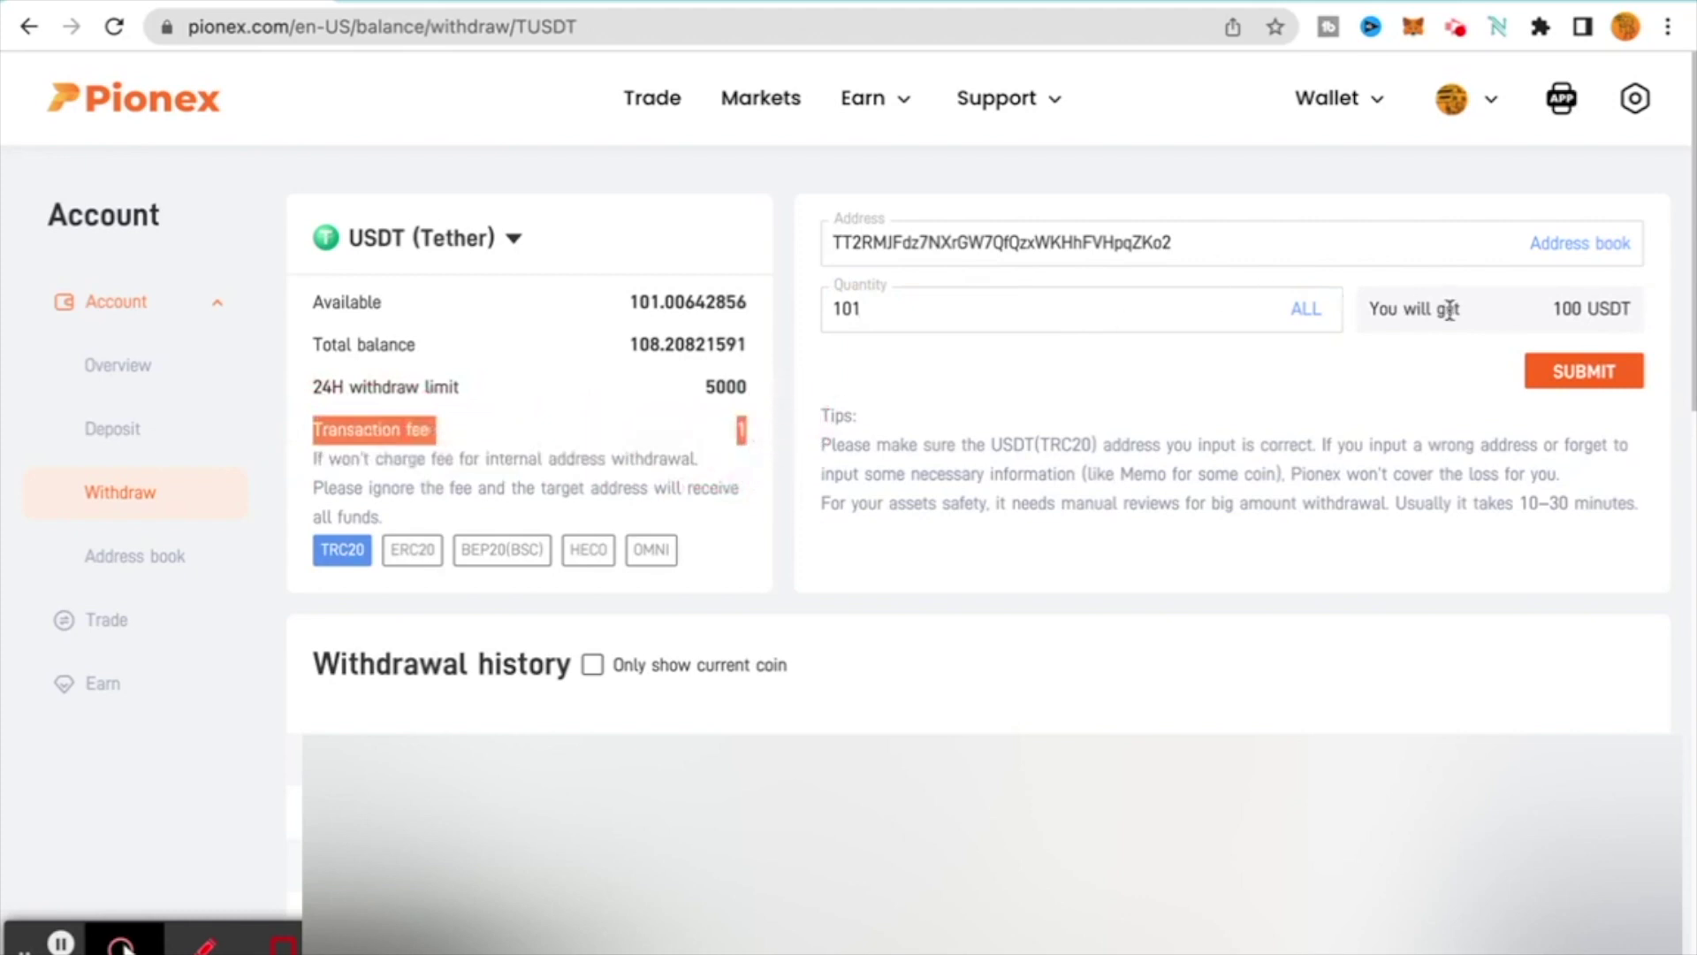
{"action": "left_click", "coordinate": [1373, 293]}
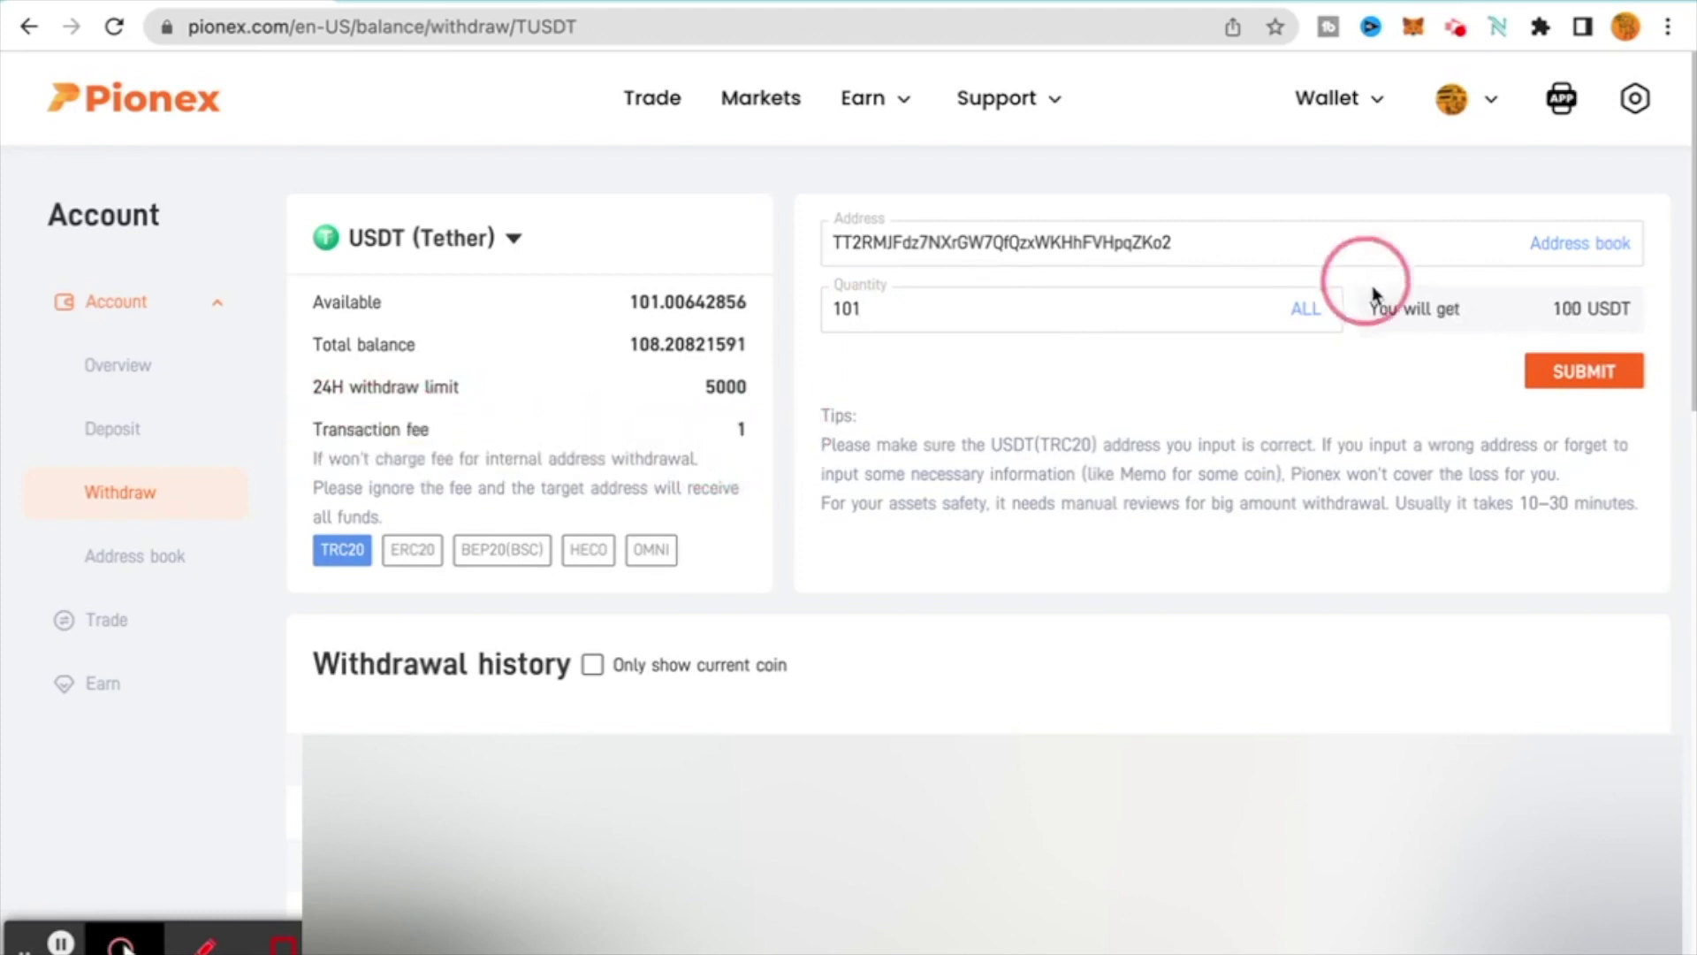
{"action": "left_click_drag", "start_coordinate": [1373, 293], "coordinate": [1655, 311]}
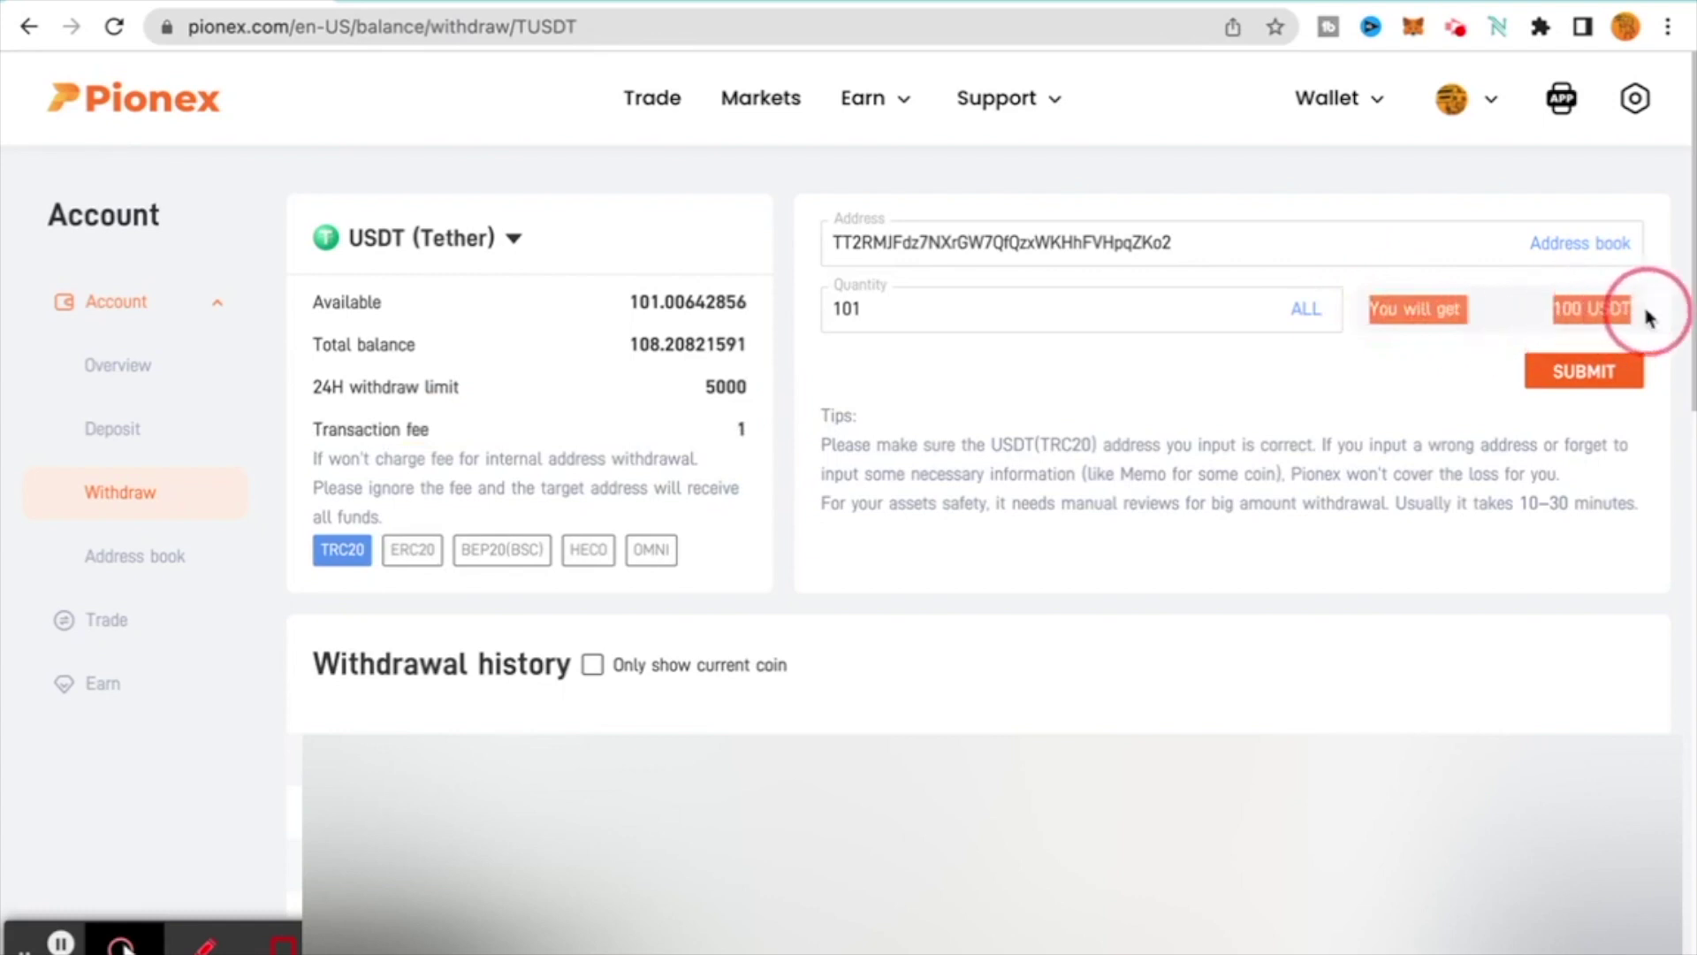
{"action": "left_click", "coordinate": [1378, 394]}
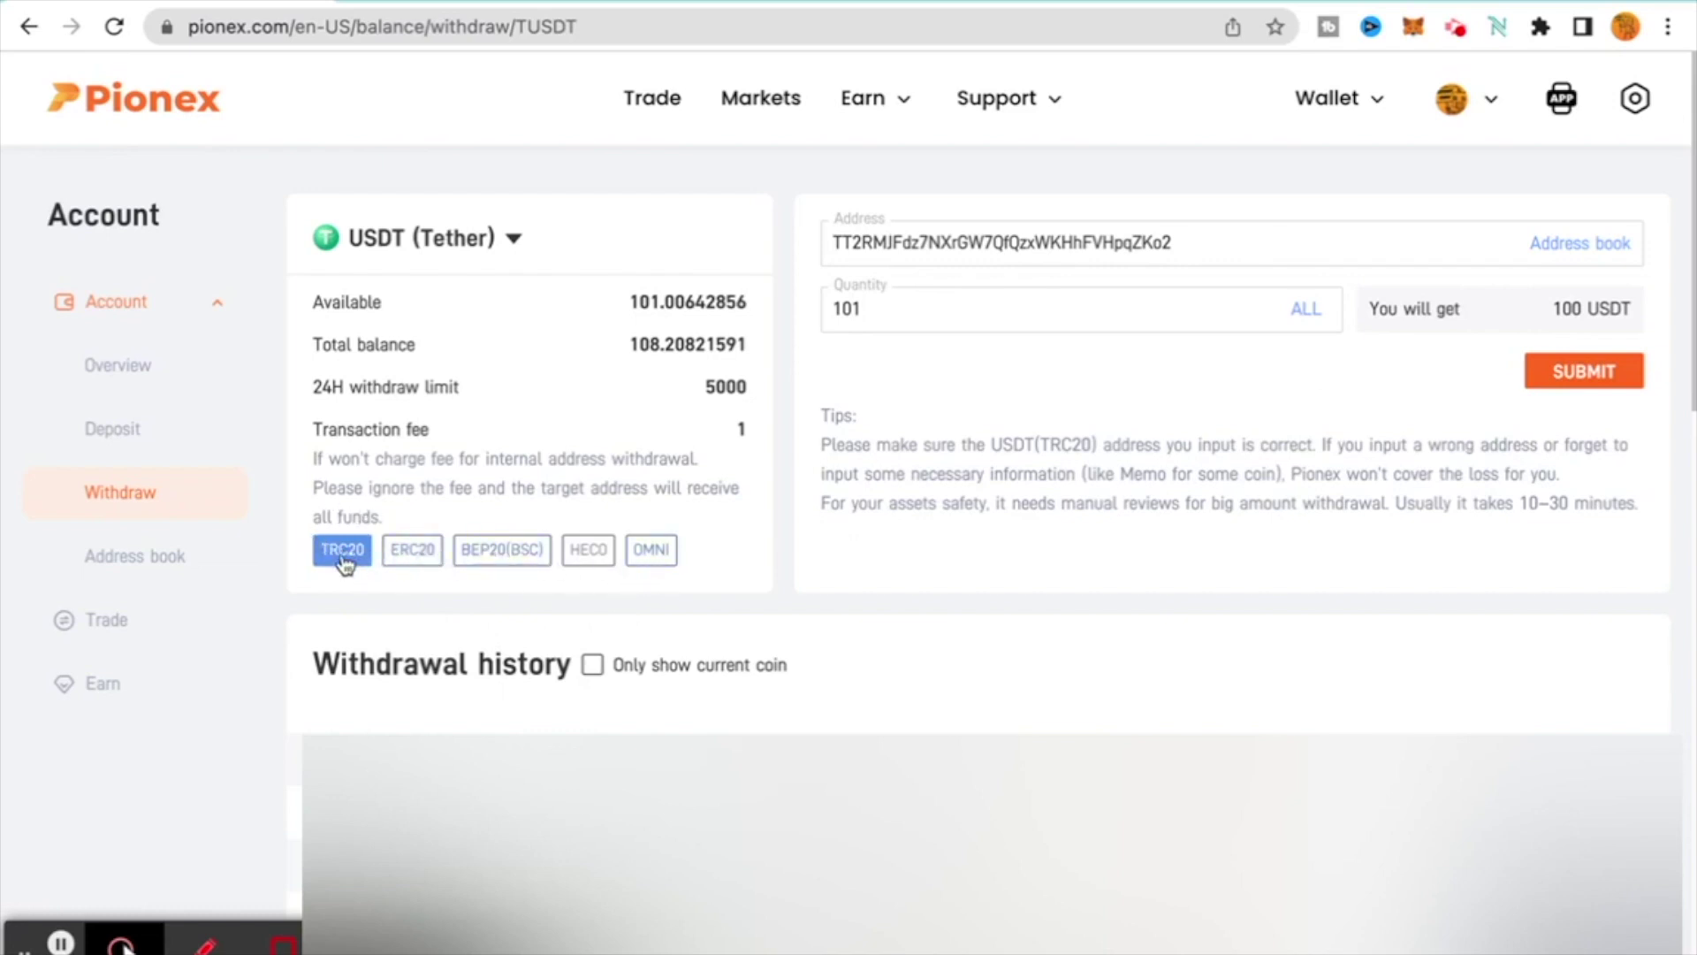
Switch to ERC20 (25 USDT fee) and paste the wallet address, which is flagged invalid
{"action": "left_click", "coordinate": [404, 563]}
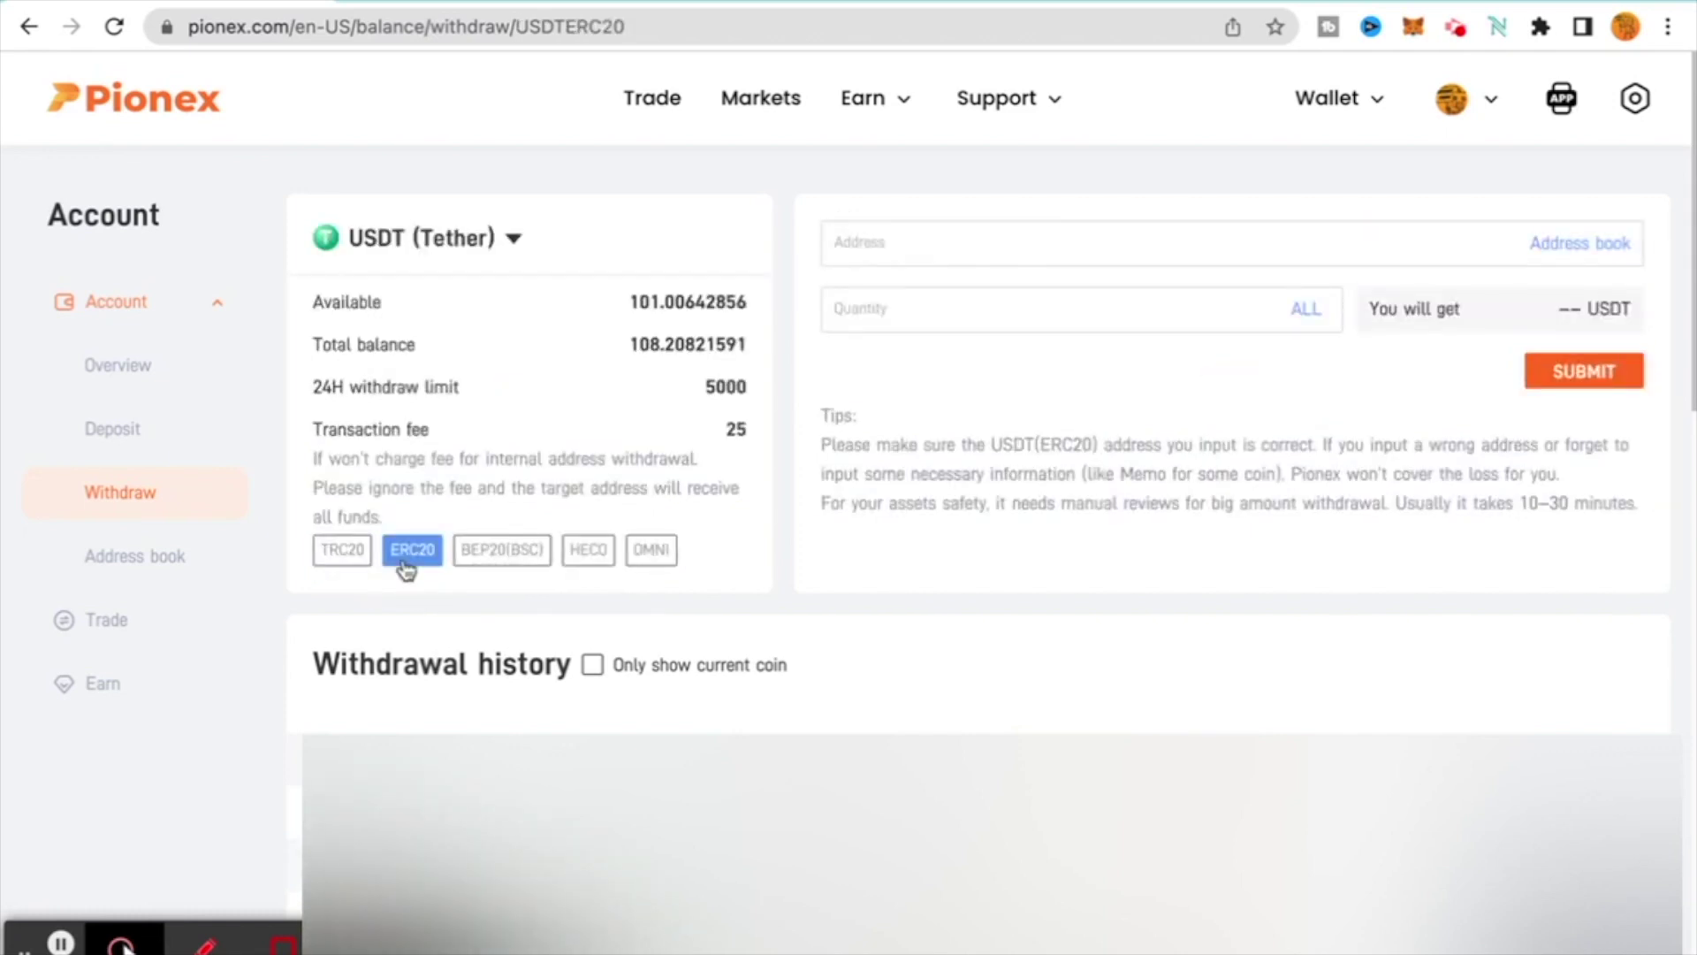
{"action": "left_click_drag", "start_coordinate": [717, 439], "coordinate": [781, 442]}
{"action": "left_click", "coordinate": [889, 233]}
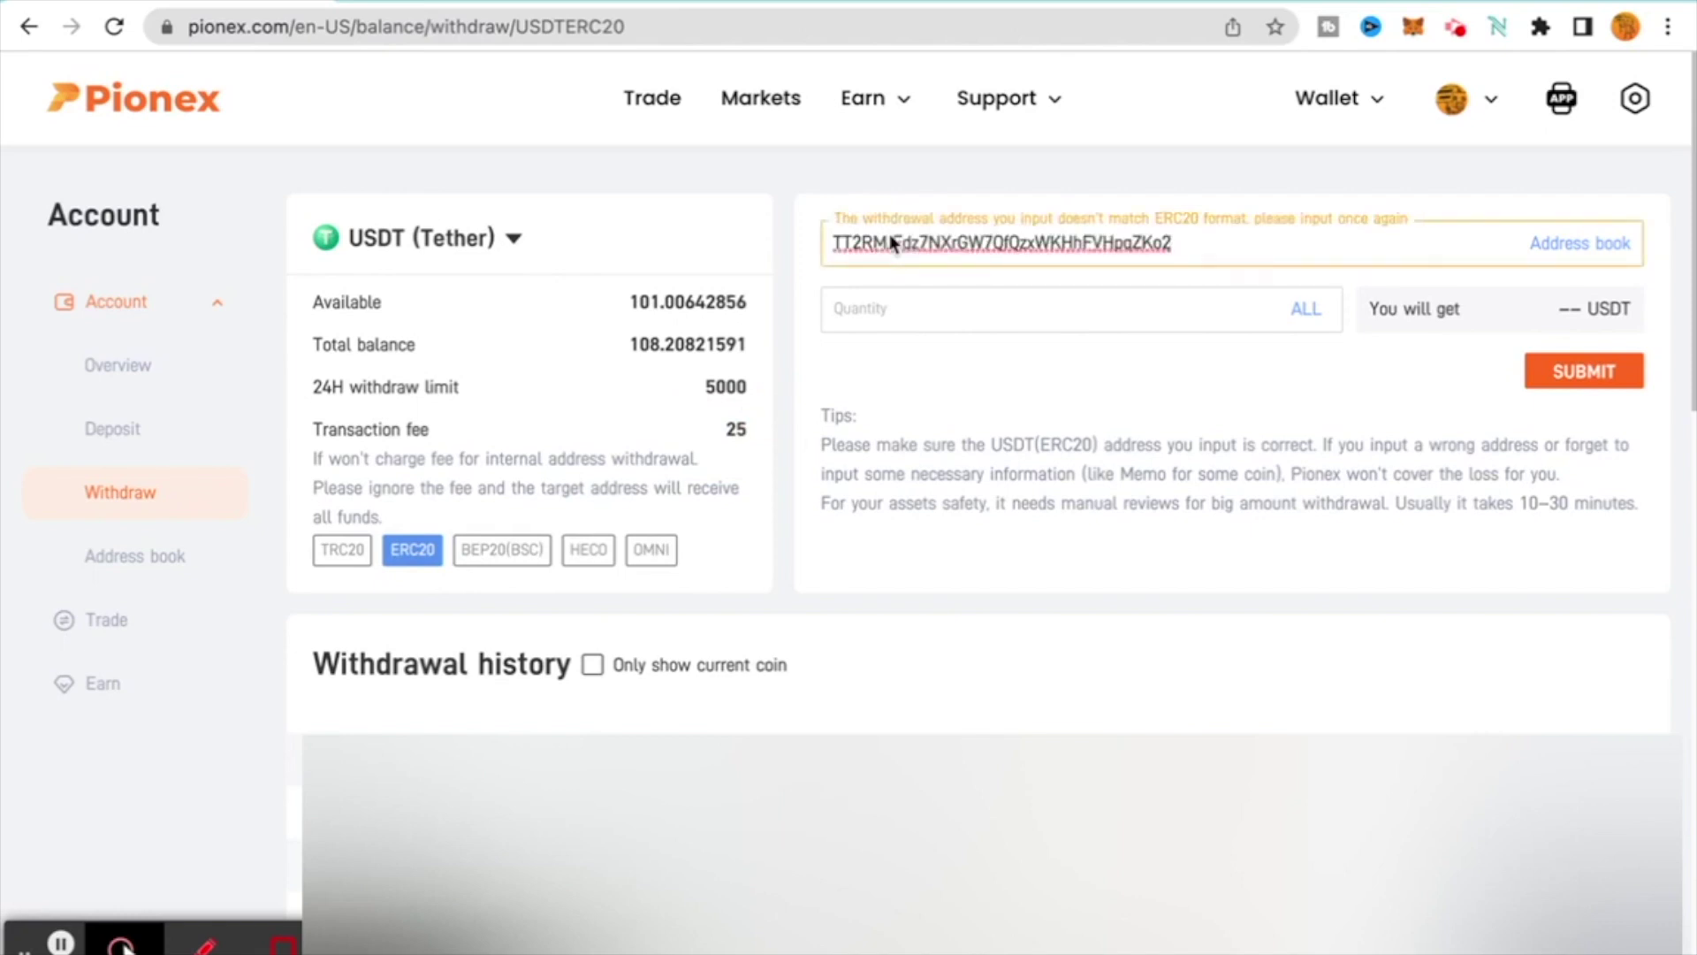
{"action": "left_click", "coordinate": [966, 398]}
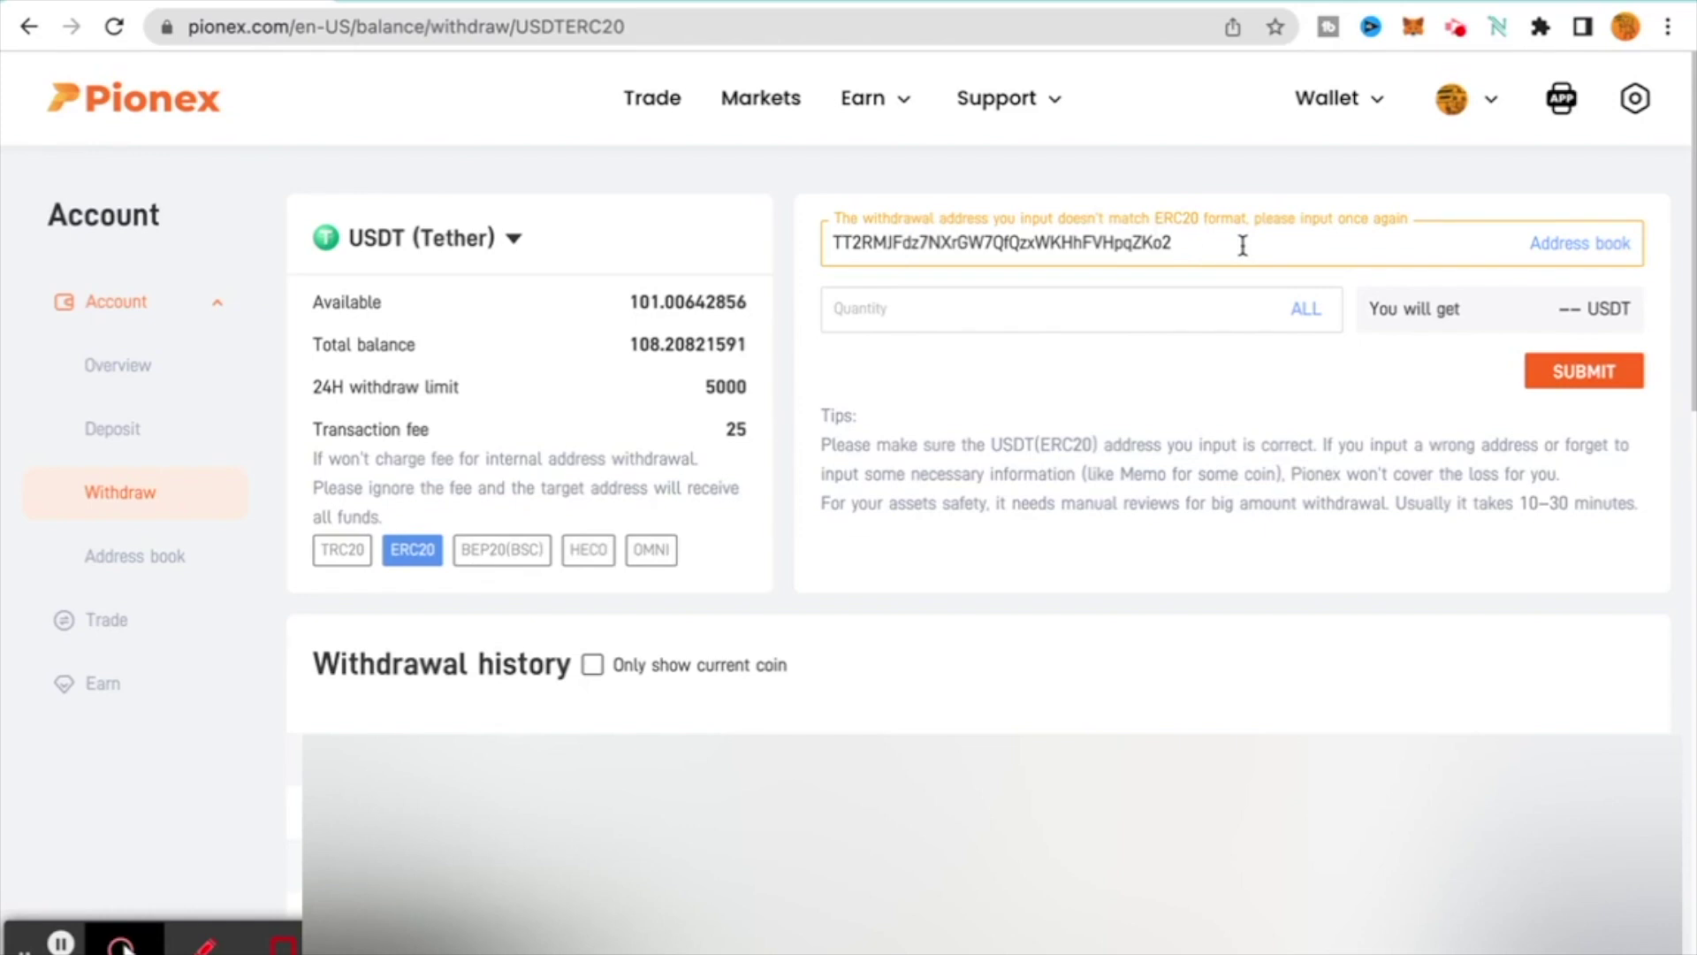
Compare BEP20(BSC), HECO and OMNI fees, then return to TRC20 with its 1 USDT fee
{"action": "left_click", "coordinate": [492, 560]}
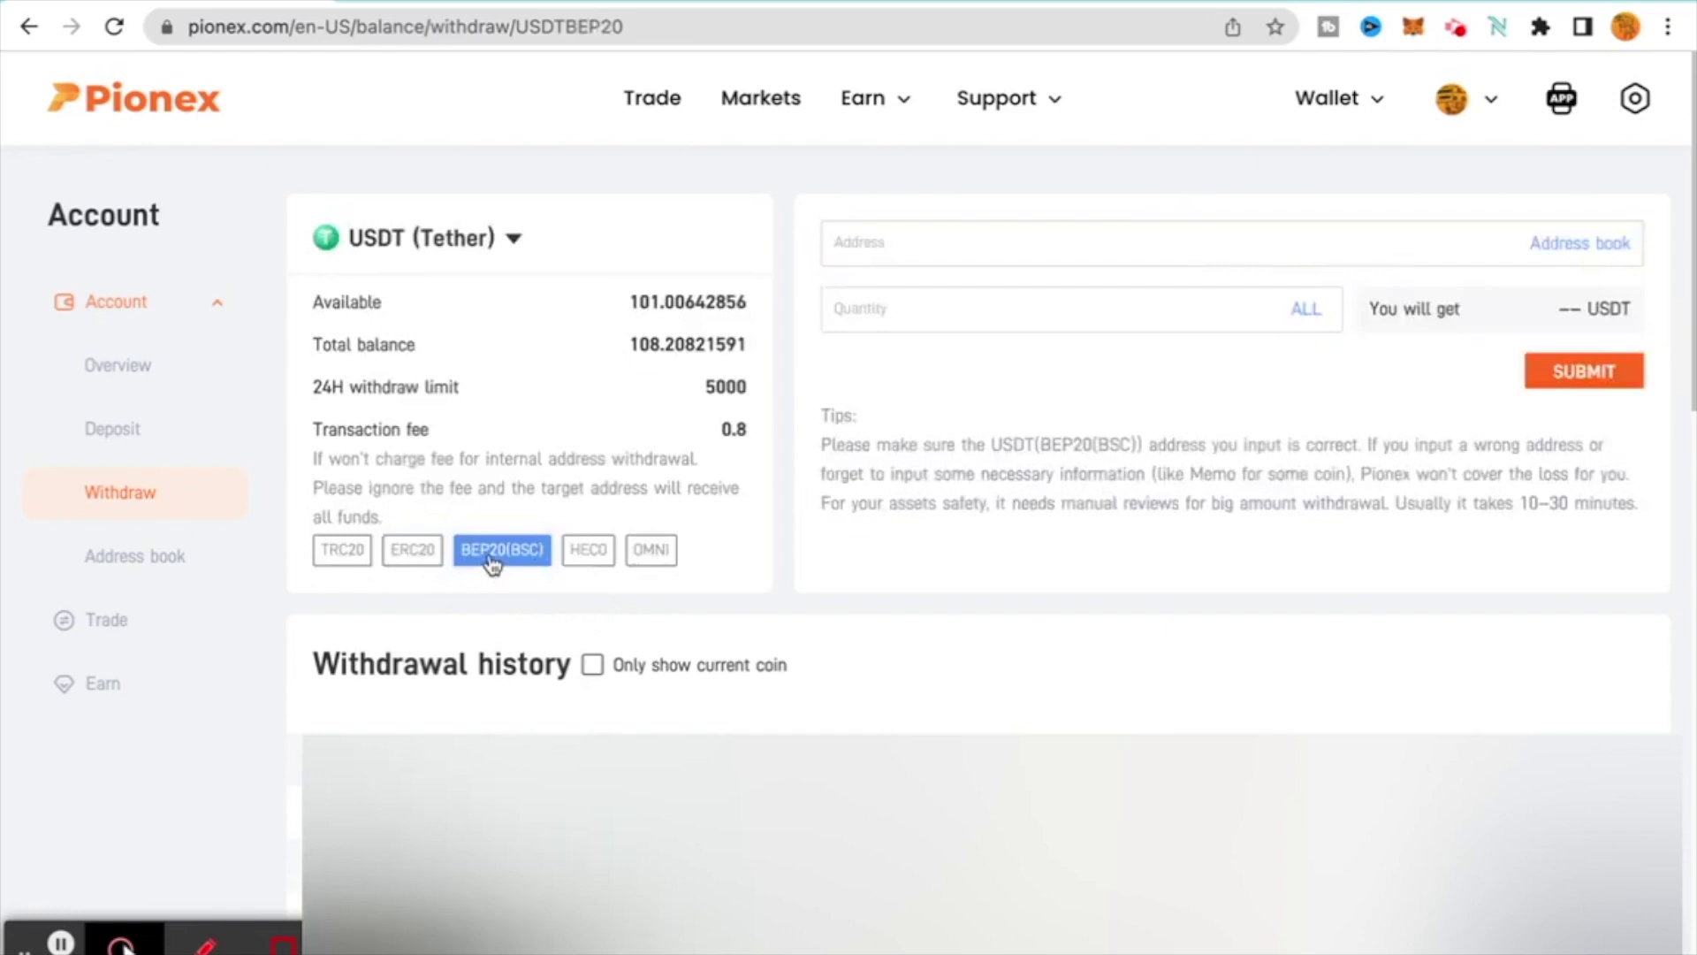
{"action": "left_click", "coordinate": [590, 554]}
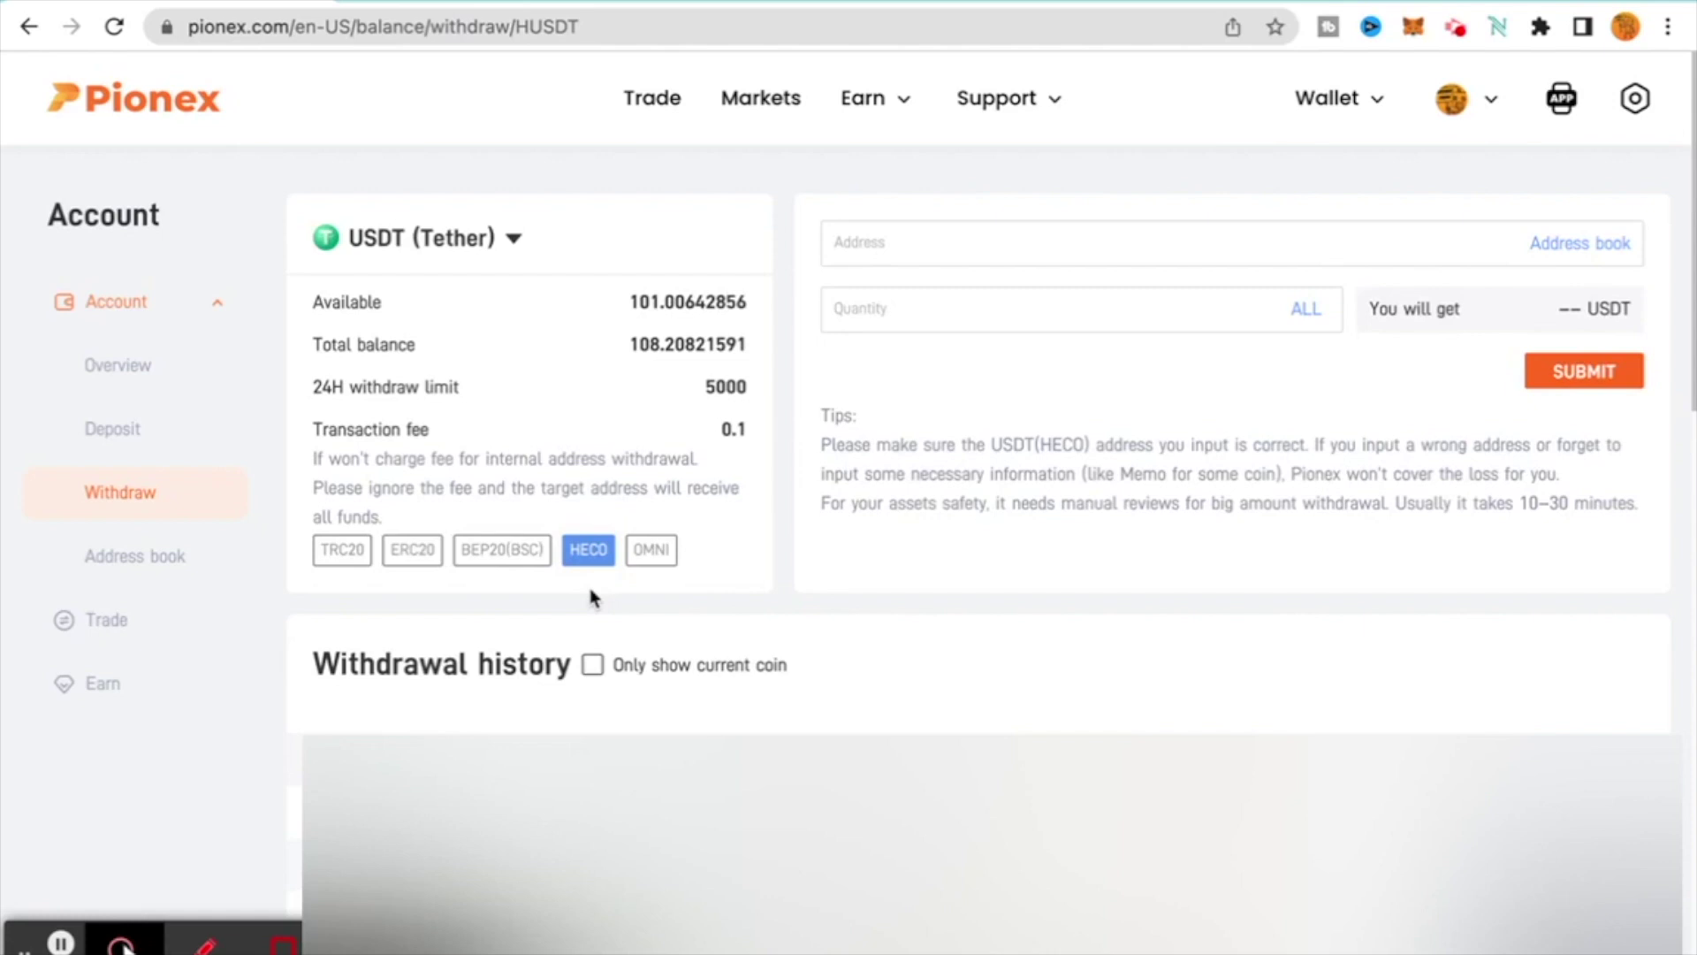
{"action": "left_click", "coordinate": [675, 559]}
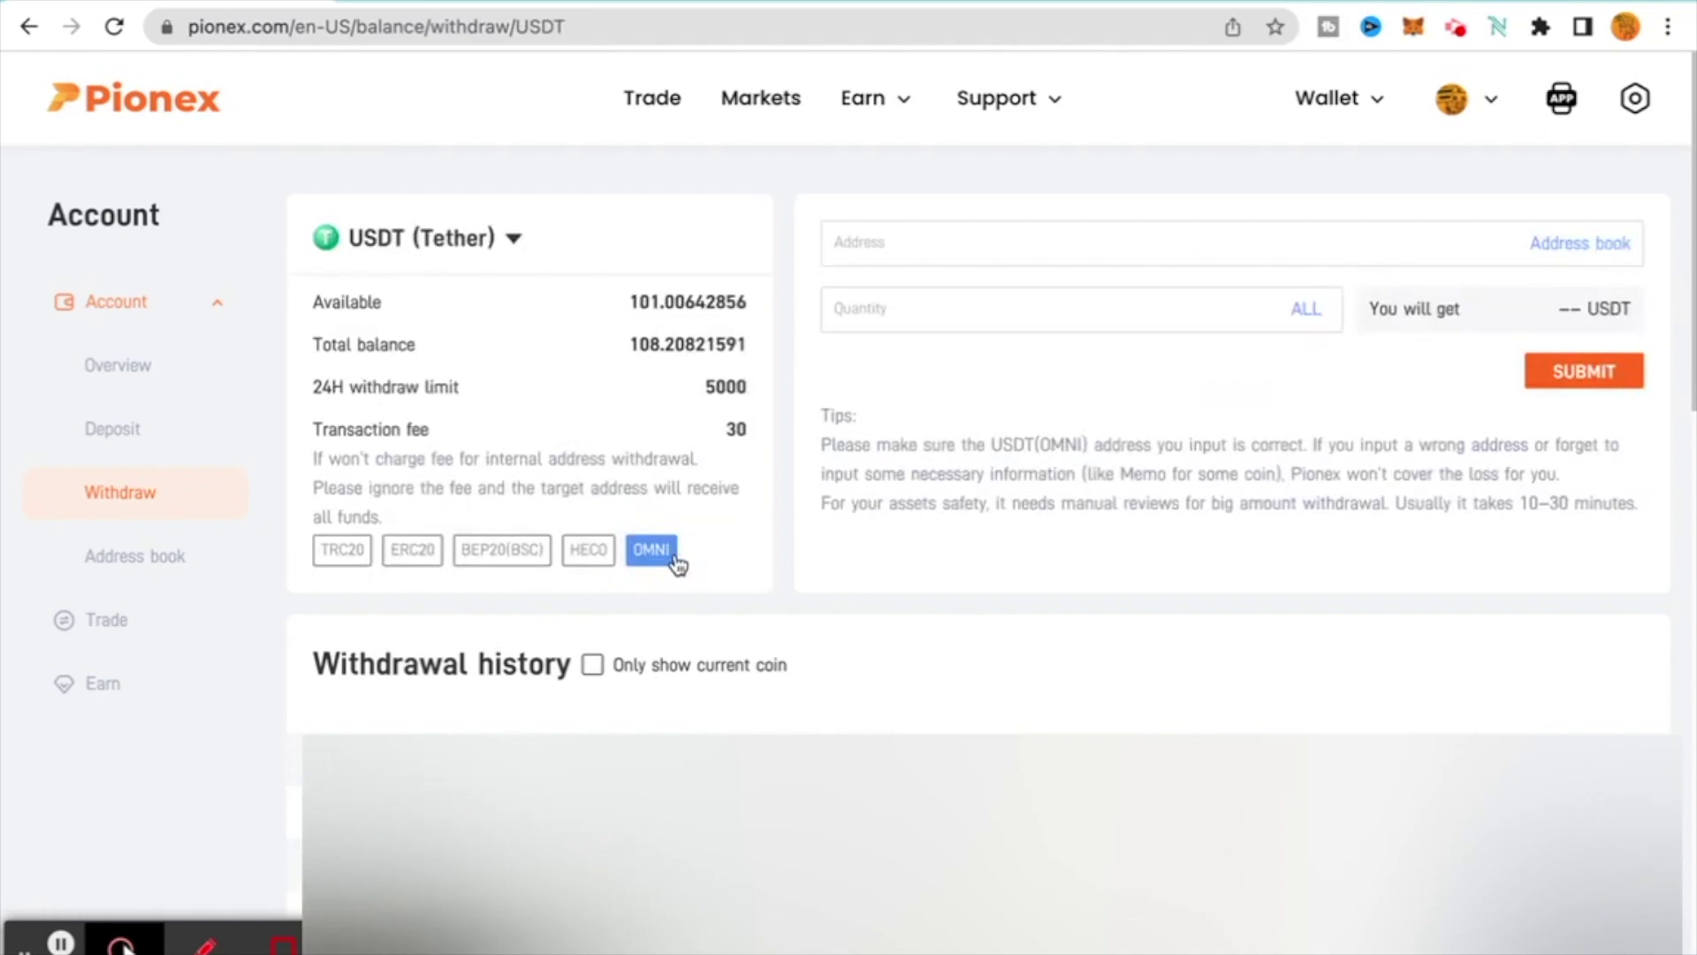
{"action": "left_click", "coordinate": [331, 564]}
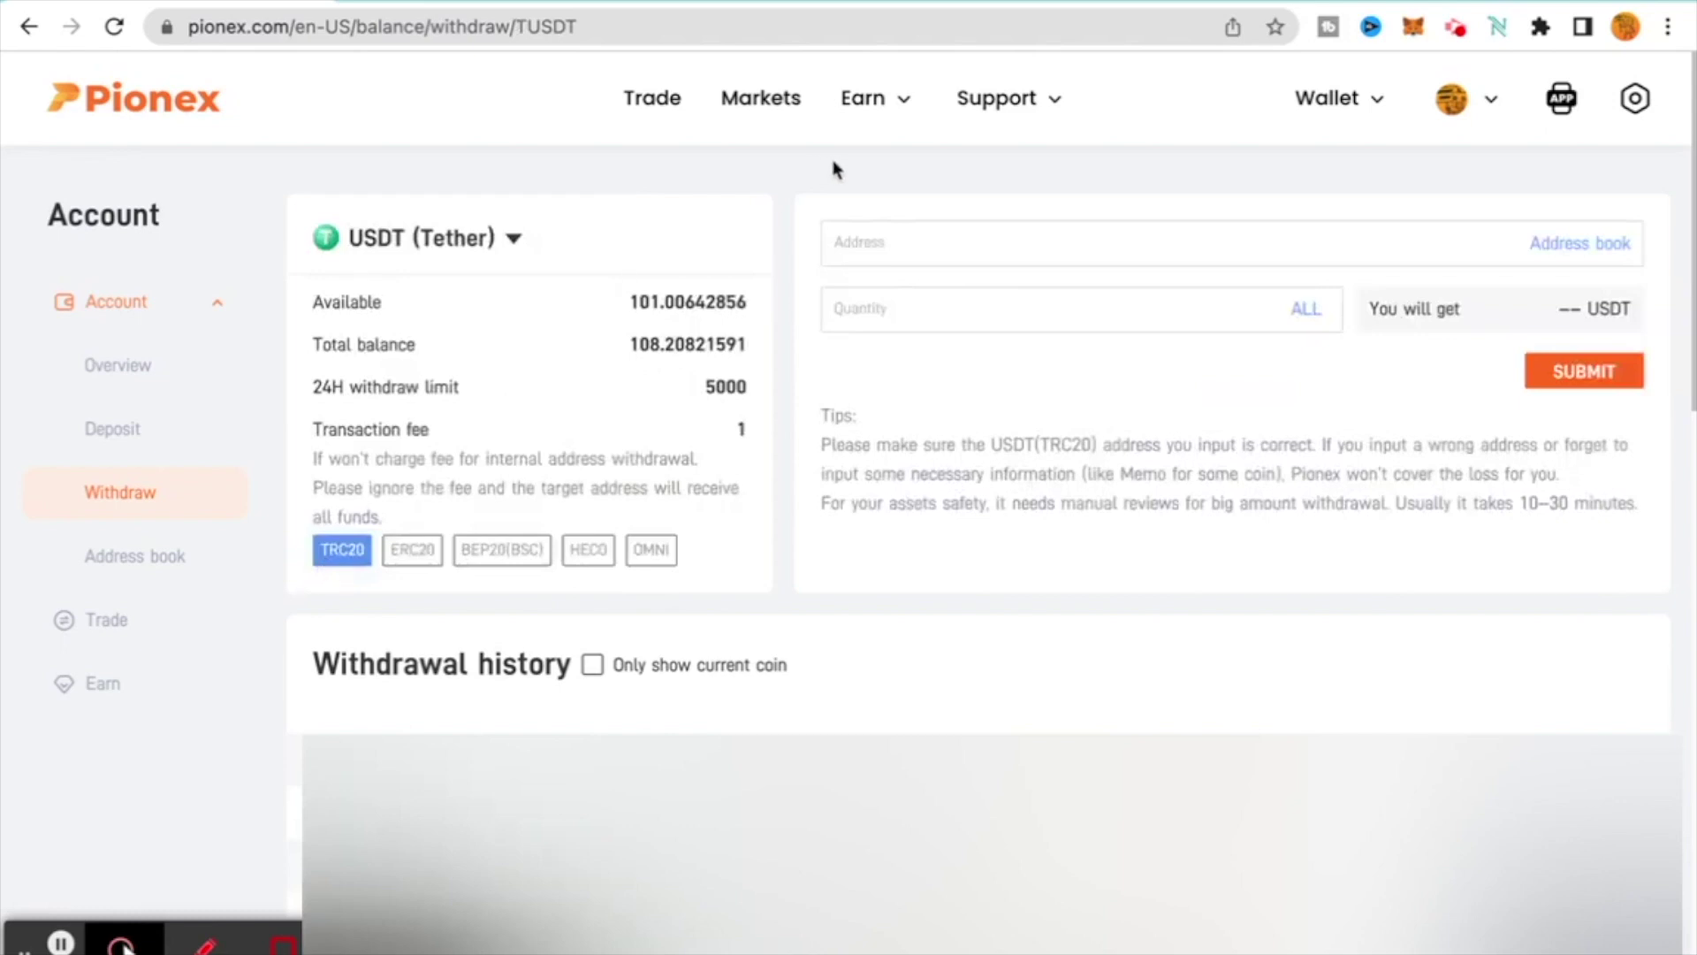
Paste the receiving TRC20 wallet address and enter a quantity of 101
{"action": "left_click", "coordinate": [864, 237]}
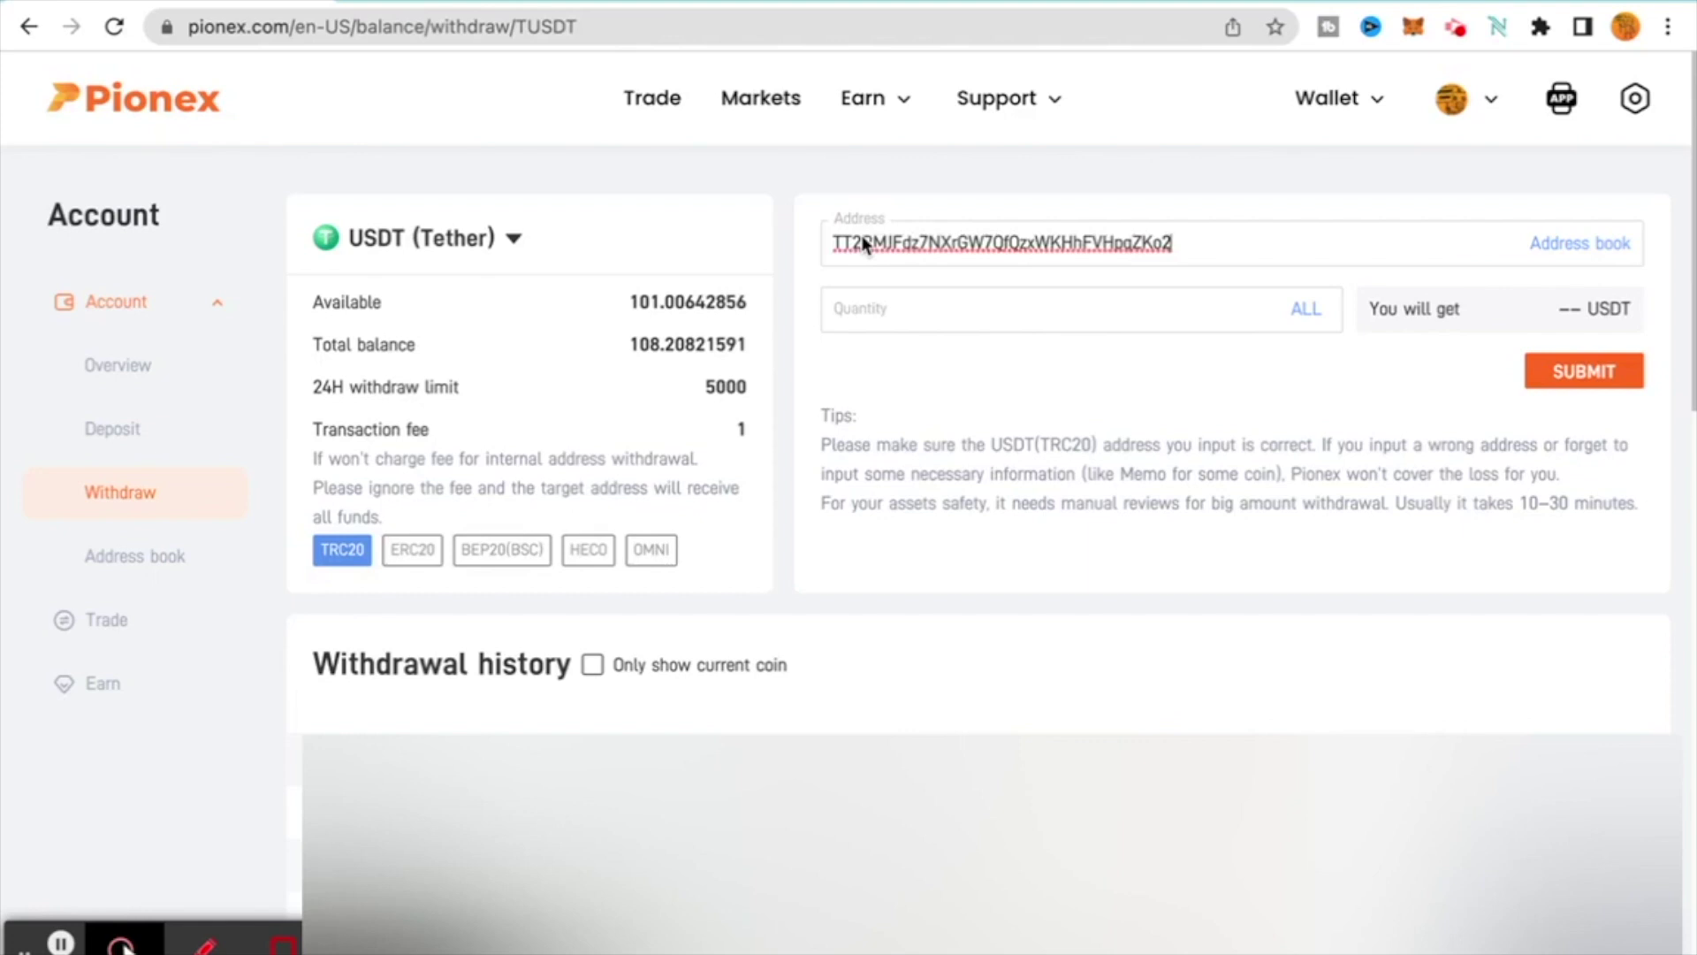
{"action": "left_click", "coordinate": [1247, 307]}
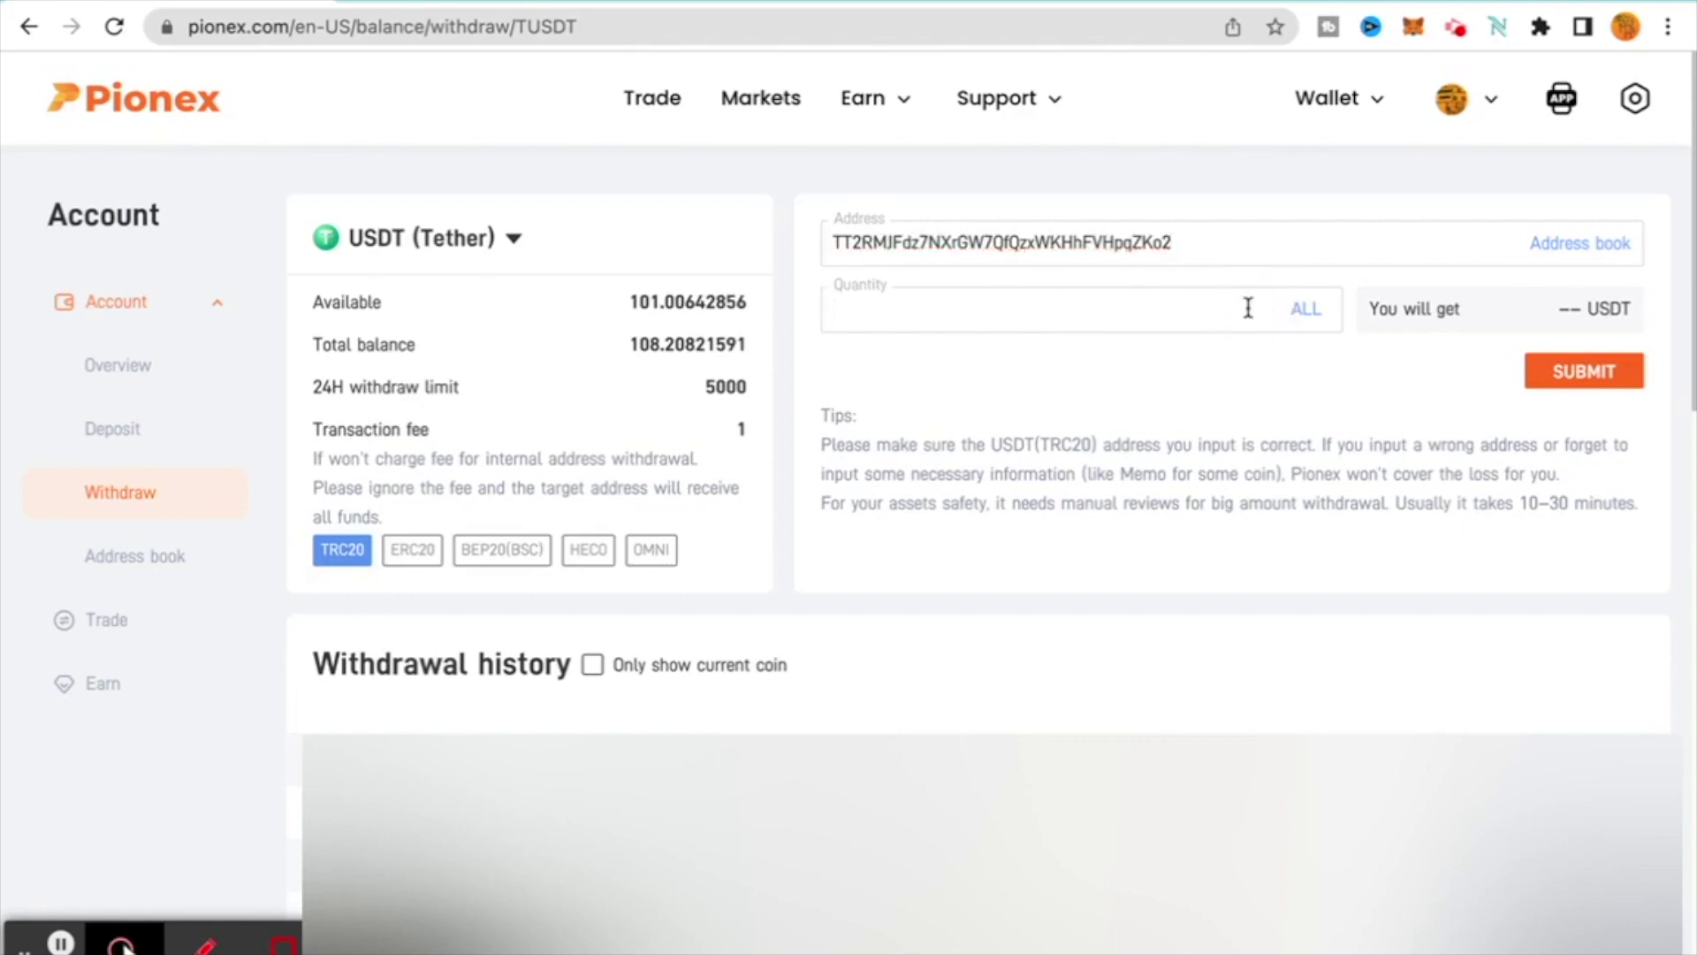
{"action": "type", "text": "101"}
{"action": "left_click", "coordinate": [1460, 412]}
Submit the 101 USDT withdrawal and continue past its summary
{"action": "left_click", "coordinate": [1585, 372]}
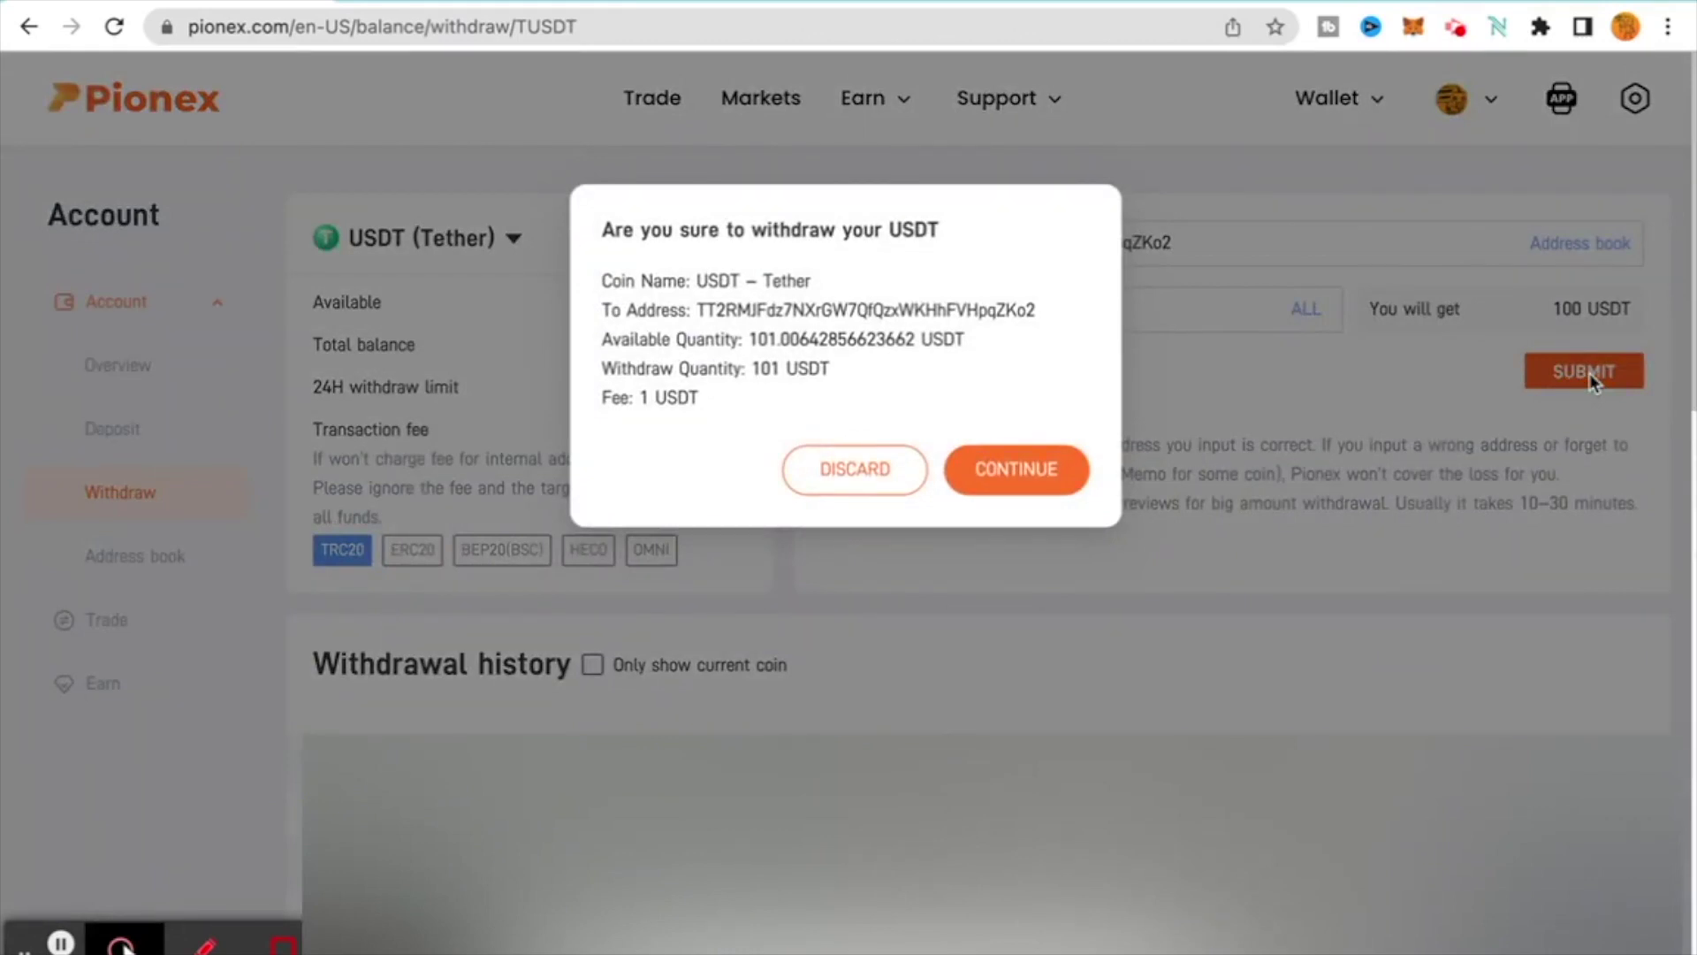
{"action": "left_click", "coordinate": [1013, 479]}
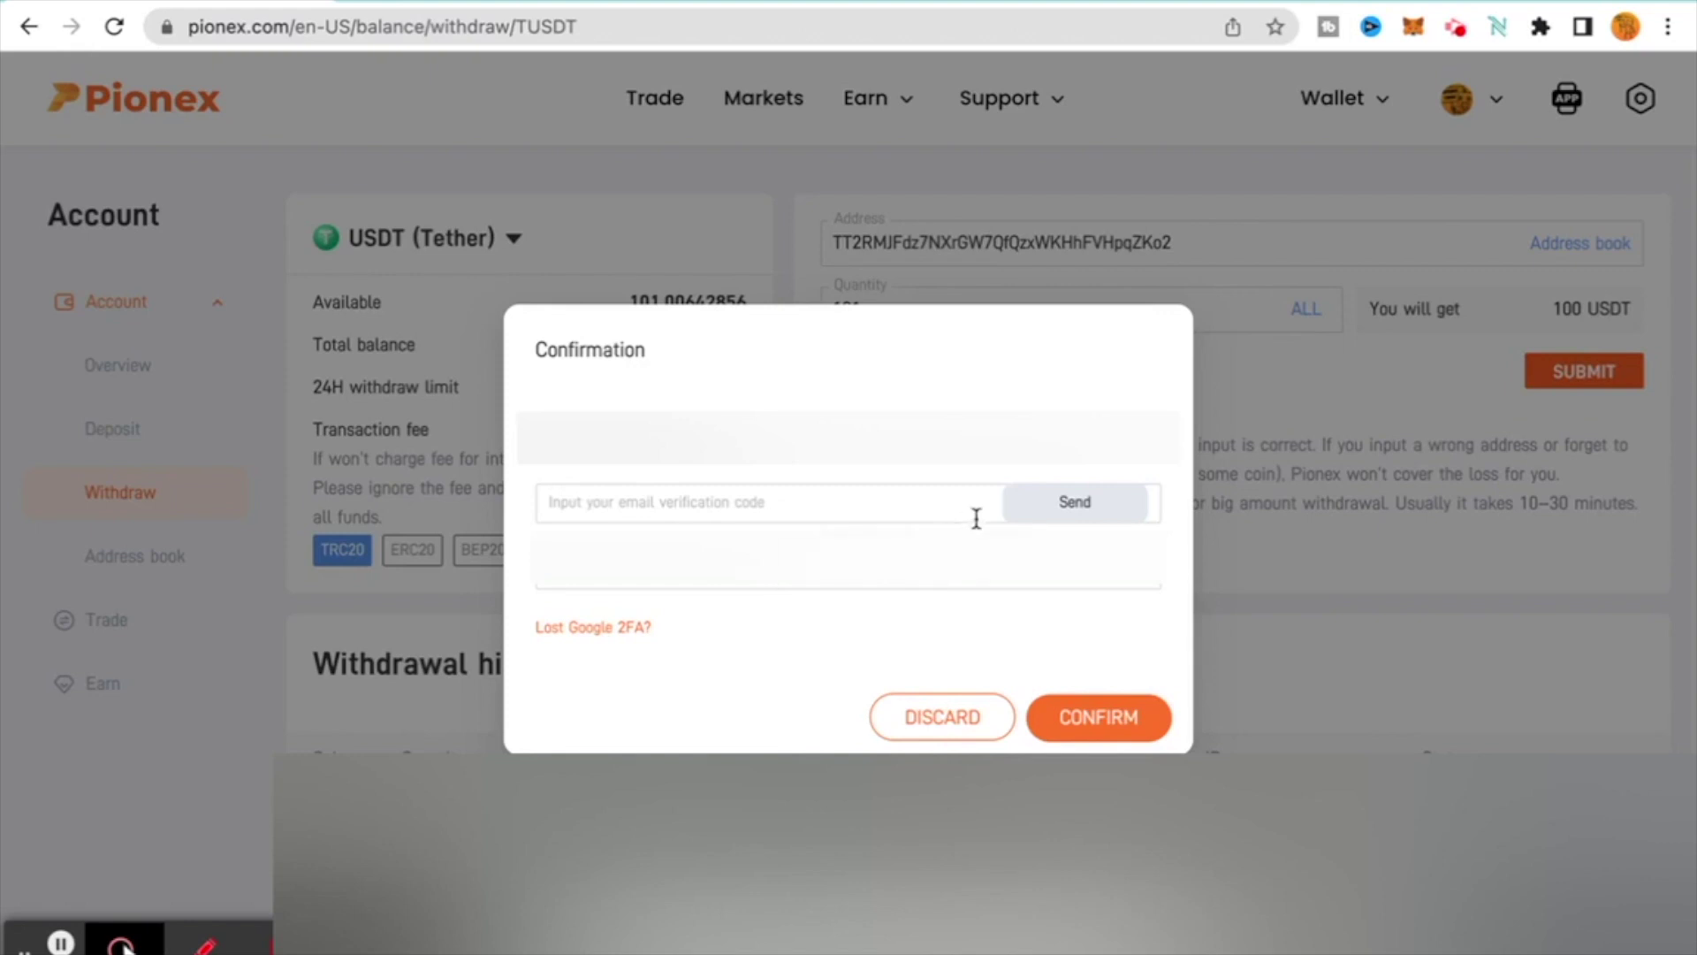
Request the email code, enter the verification code, and confirm the 101 USDT withdrawal
{"action": "left_click", "coordinate": [1087, 509]}
{"action": "left_click", "coordinate": [723, 503]}
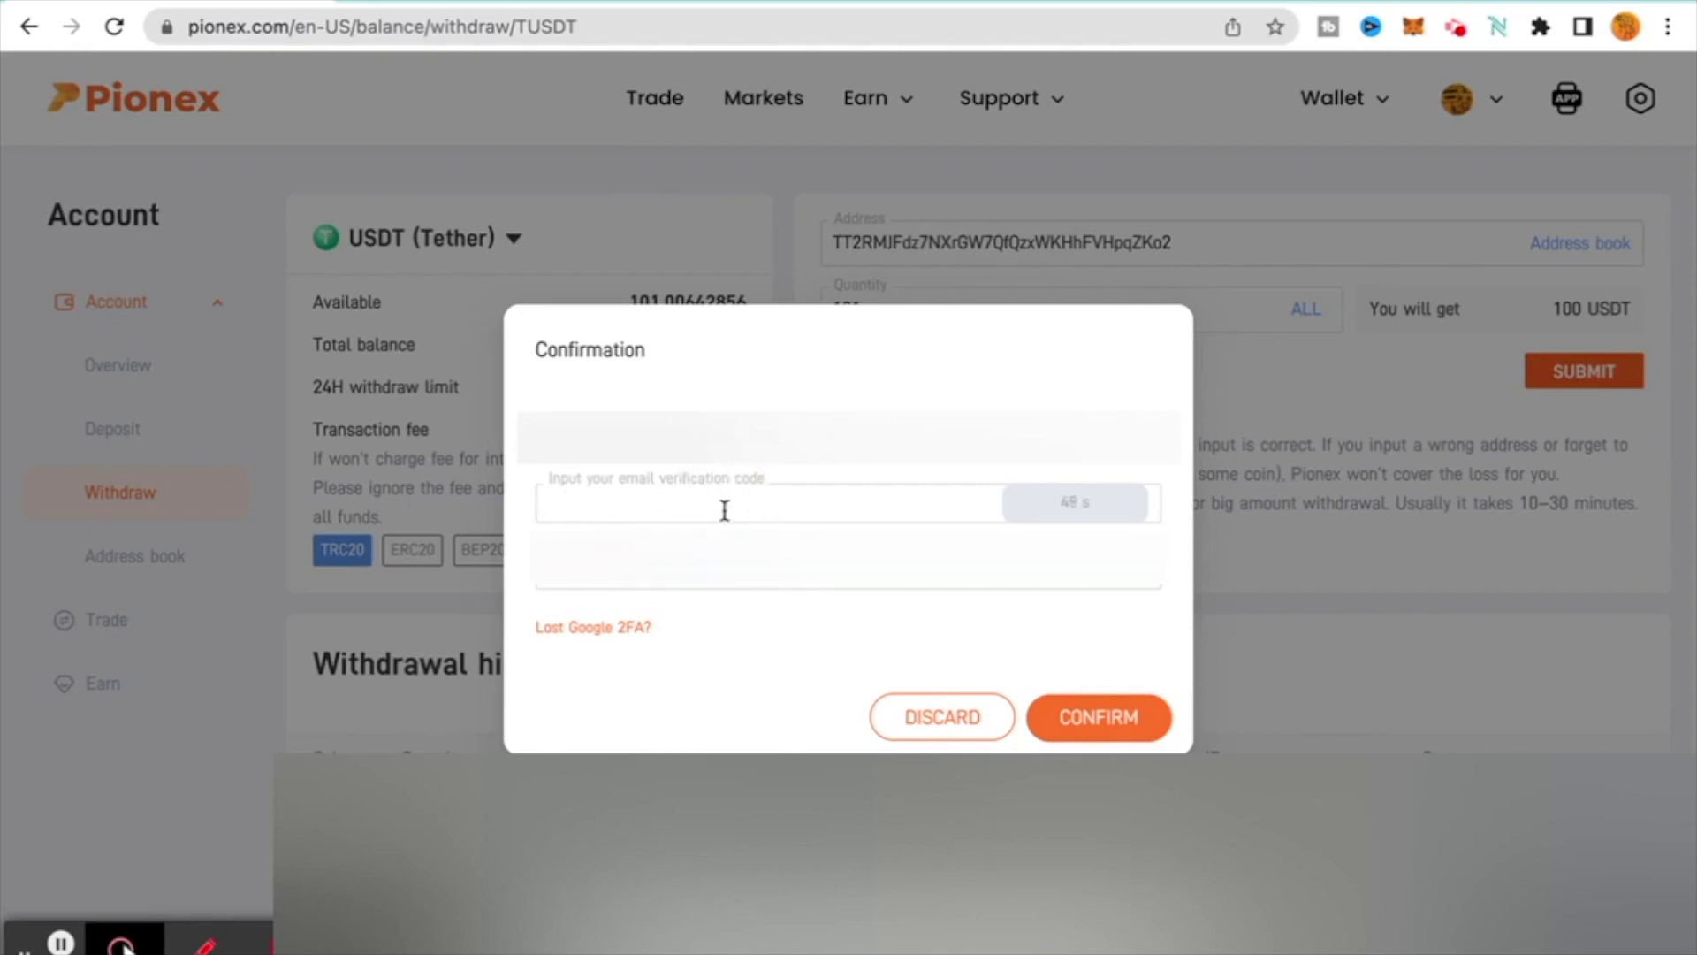
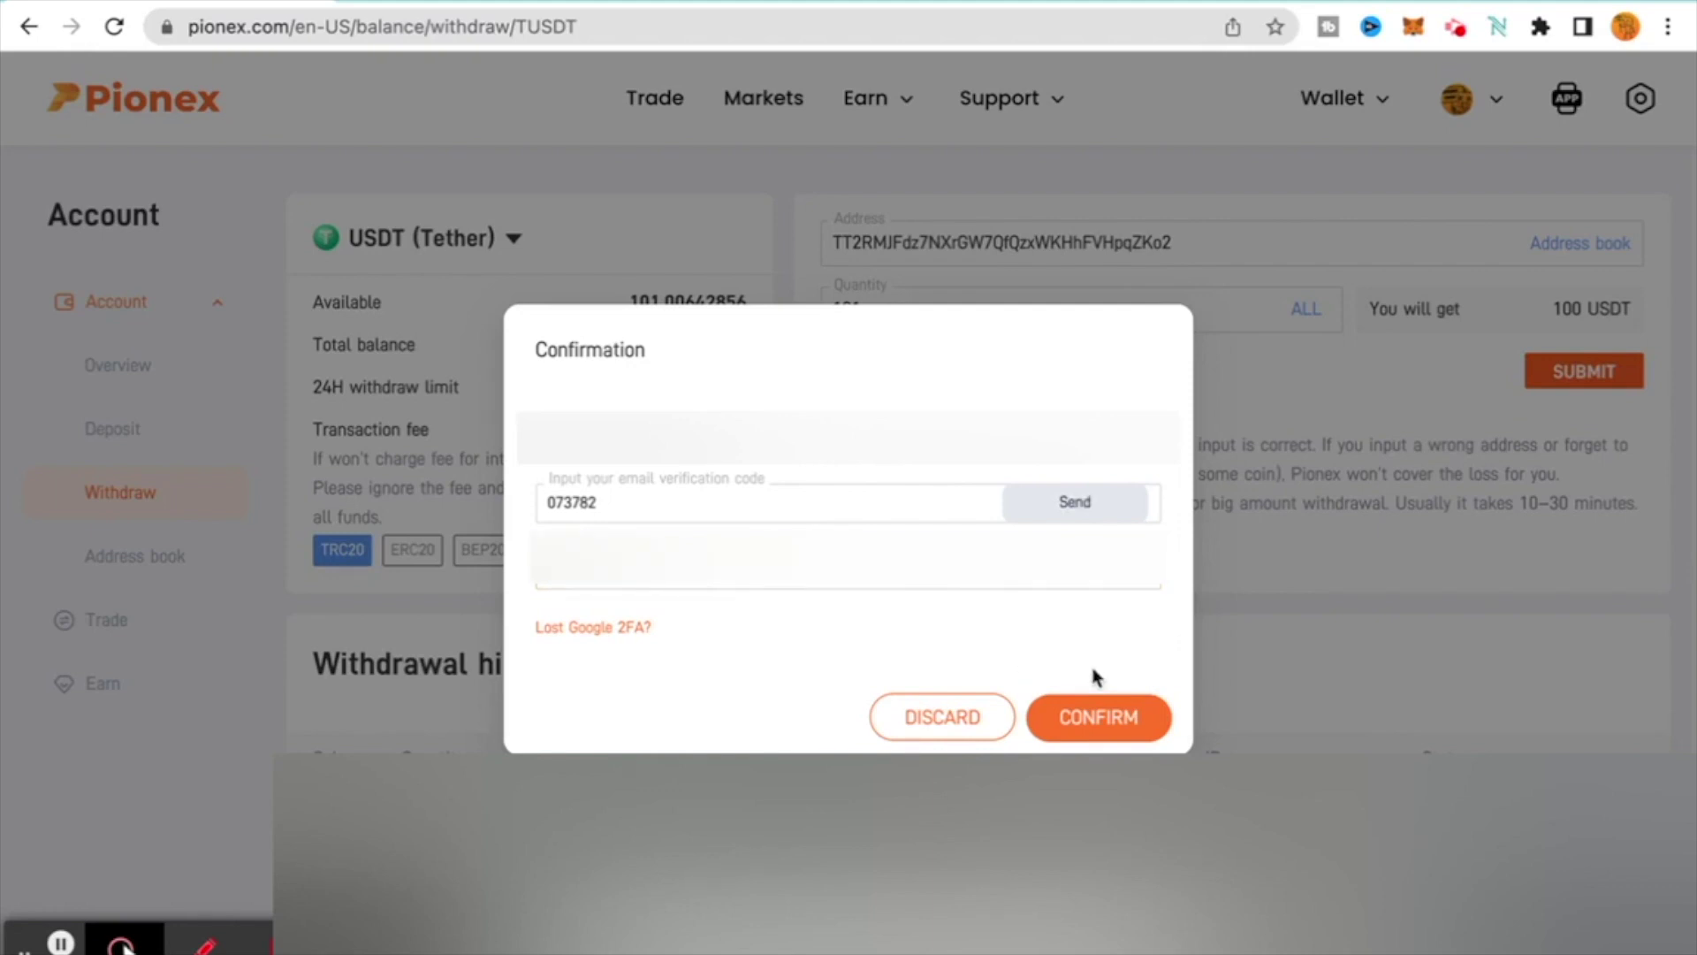
{"action": "left_click", "coordinate": [1124, 728]}
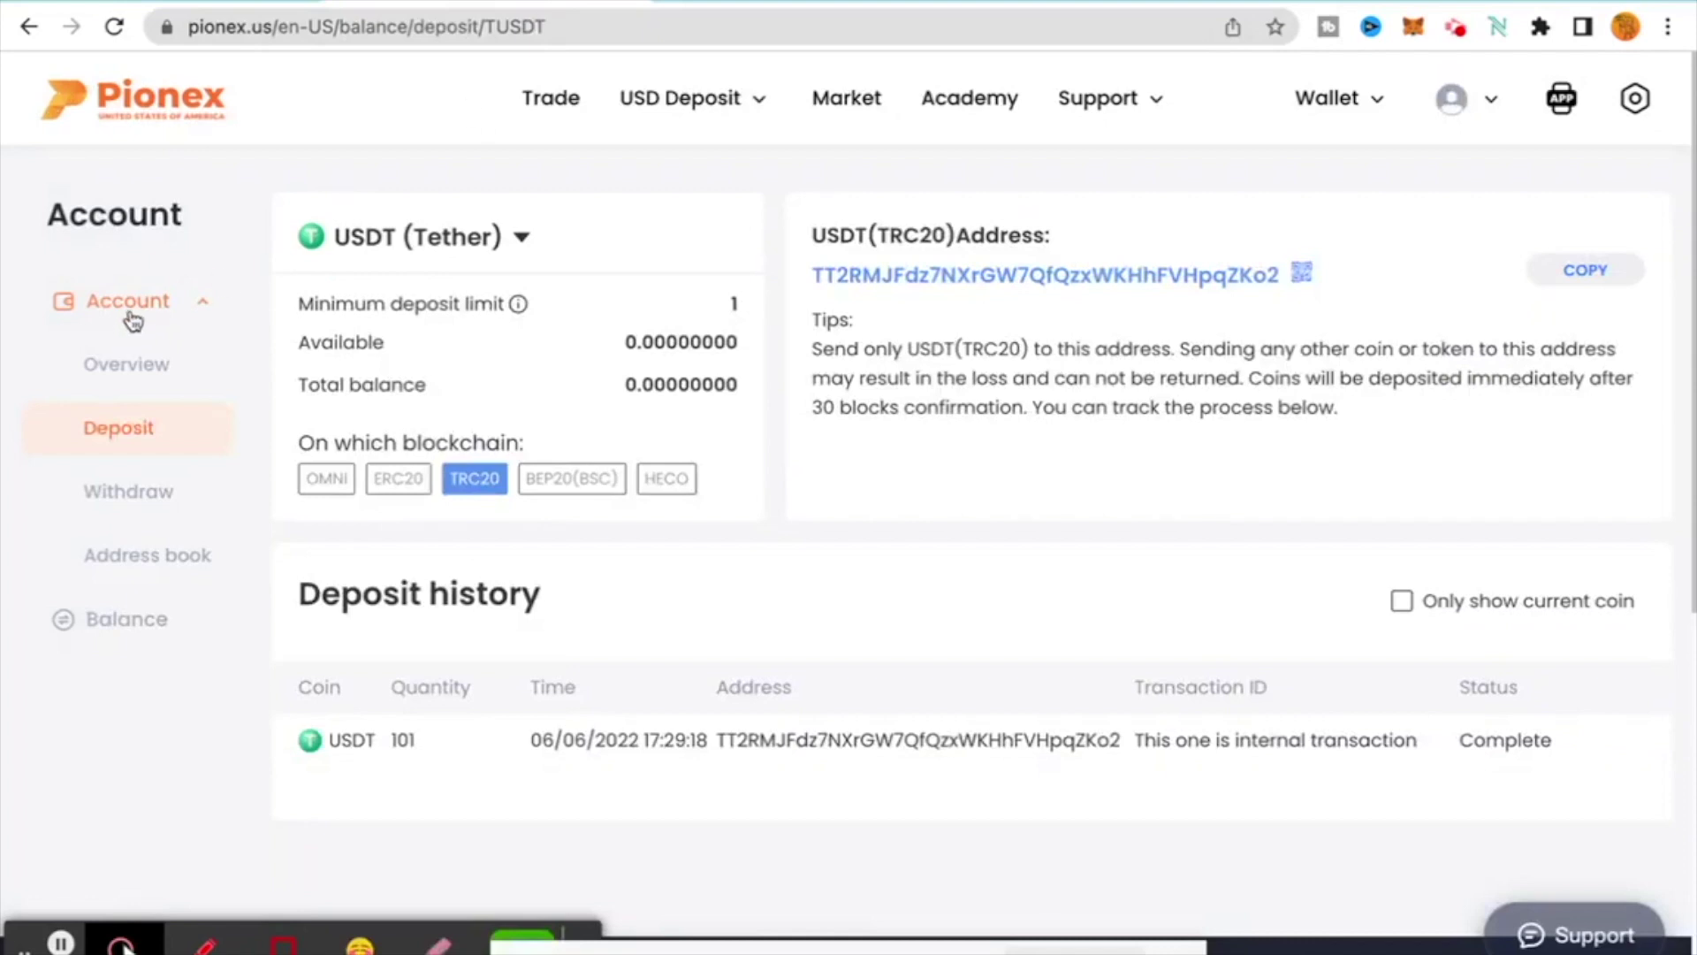
Open the Pionex US trading account Balance page from the Account sidebar
{"action": "left_click", "coordinate": [132, 321]}
{"action": "left_click", "coordinate": [133, 321]}
{"action": "left_click", "coordinate": [177, 628]}
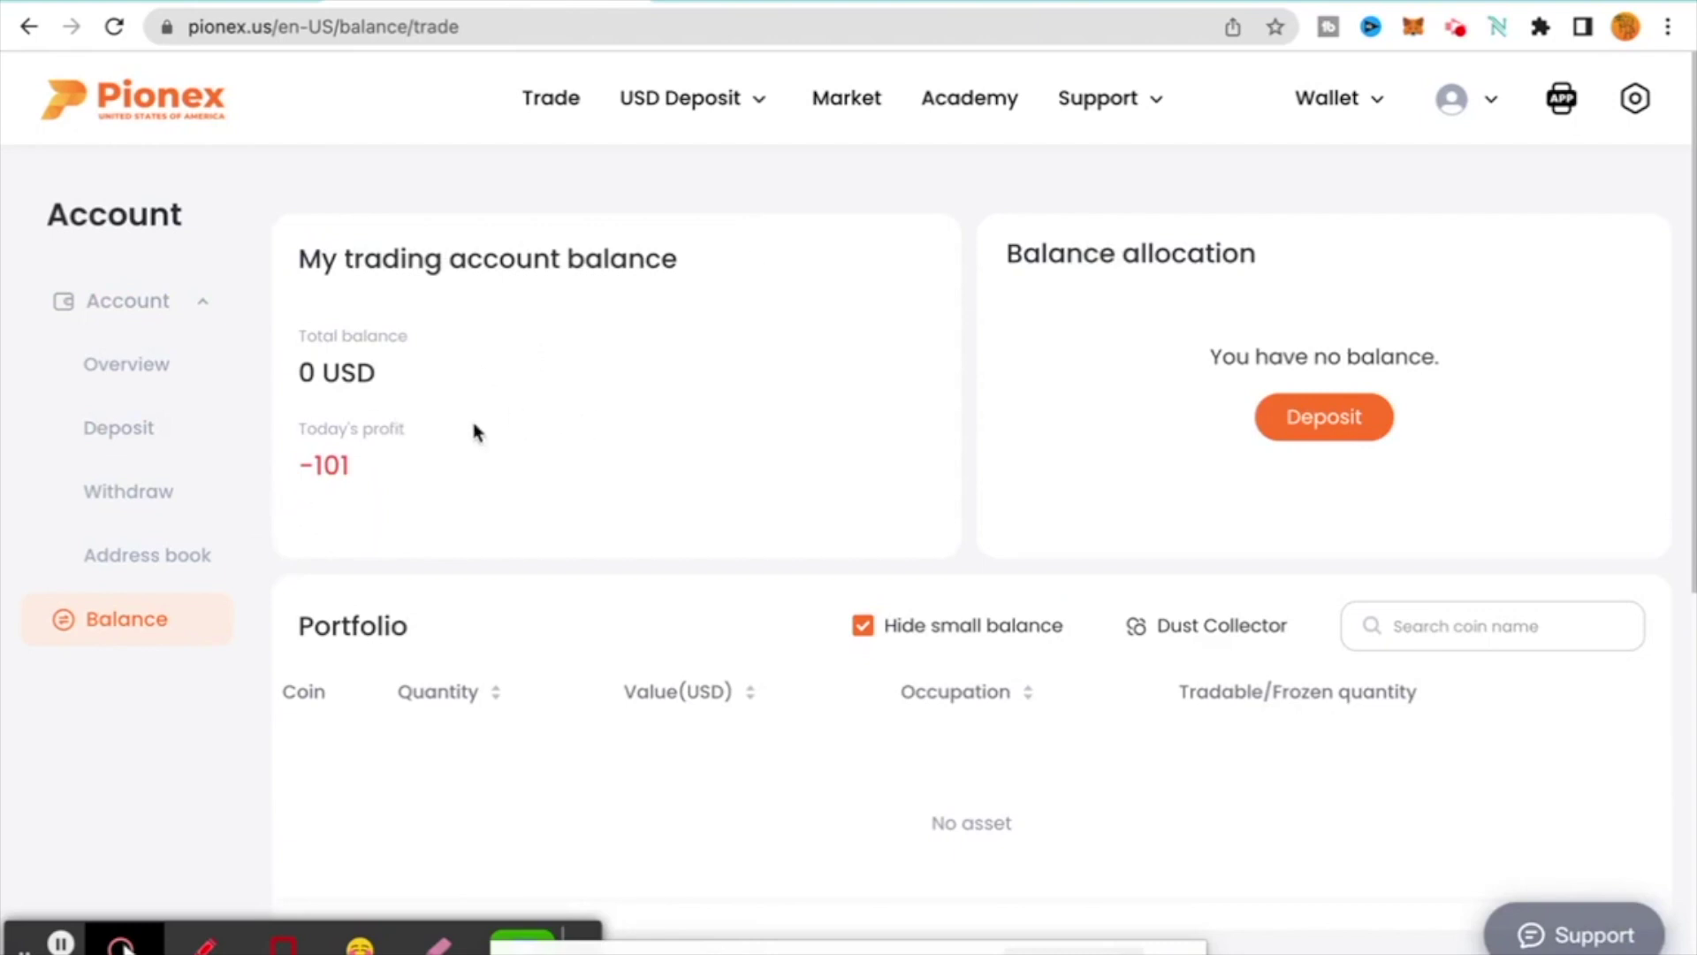
{"action": "left_click", "coordinate": [345, 497]}
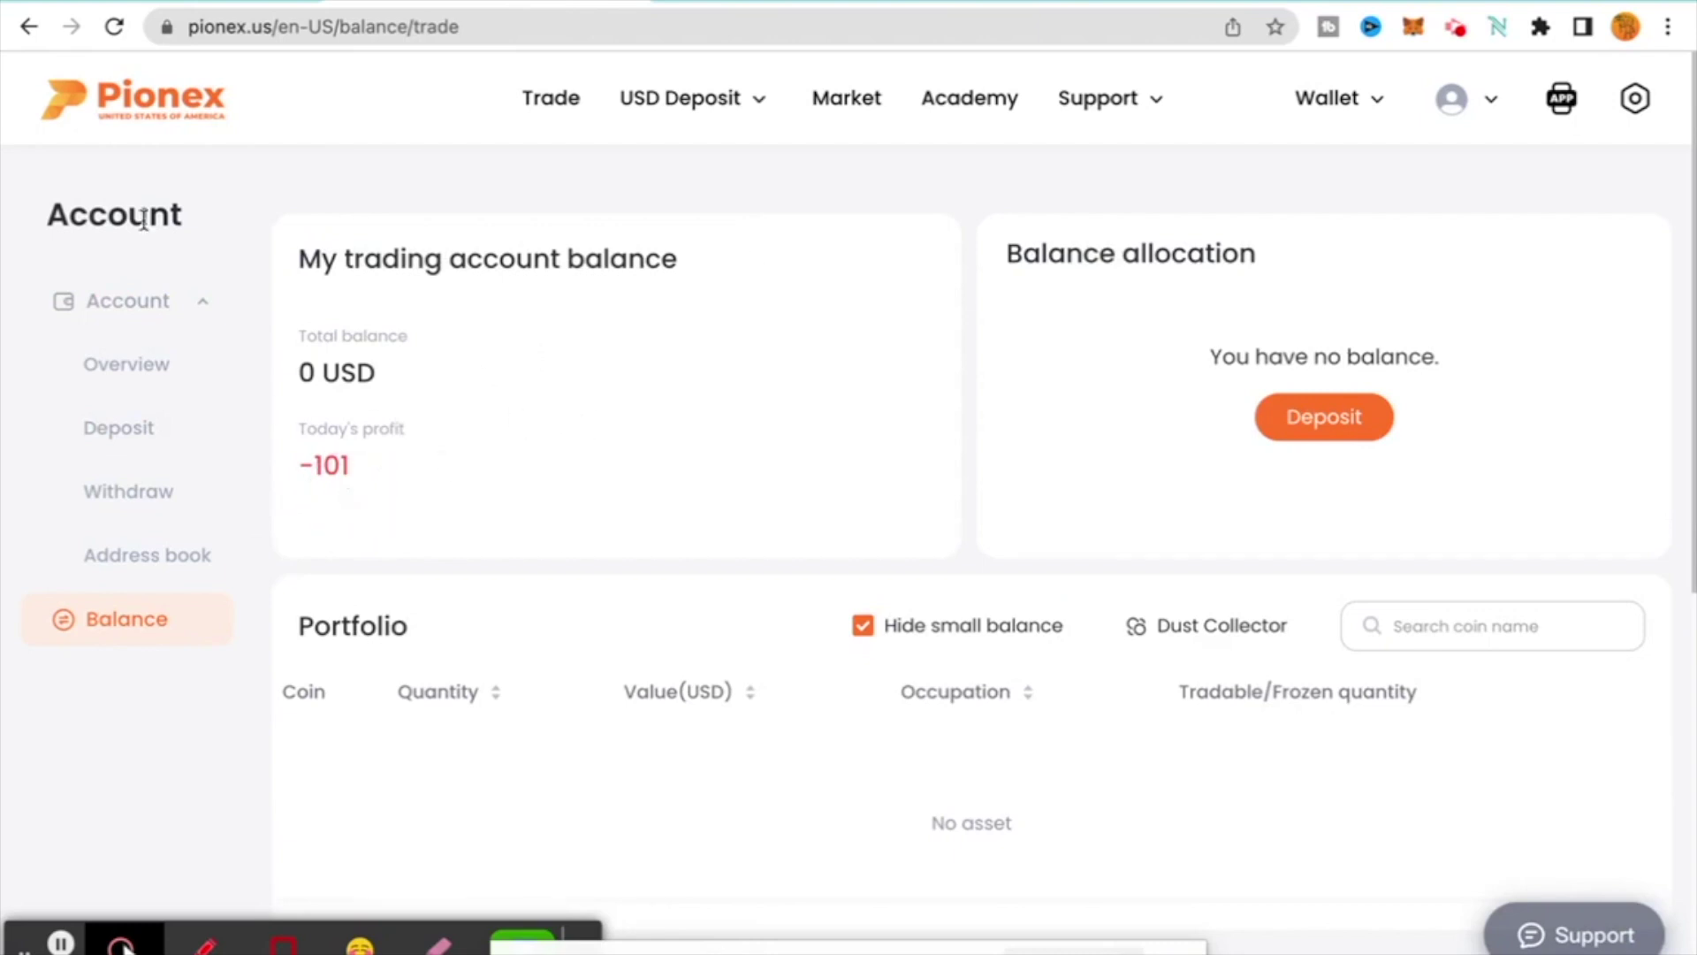